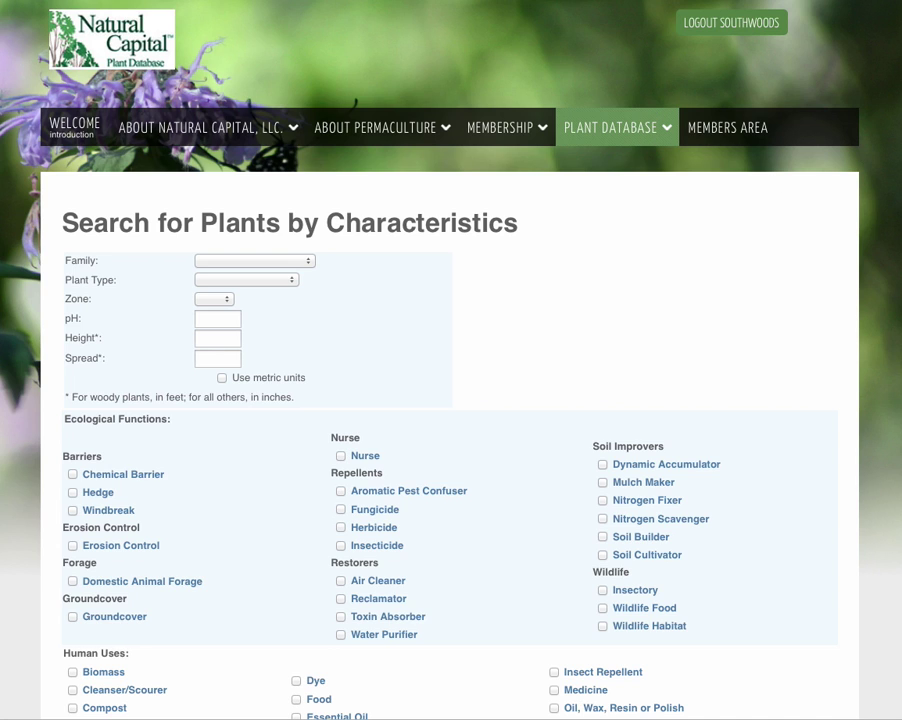
Step: Set the plant search criteria to zone 5 and pH 7.6
{"action": "scroll", "coordinate": [450, 400], "scroll_direction": "down", "scroll_amount": 5}
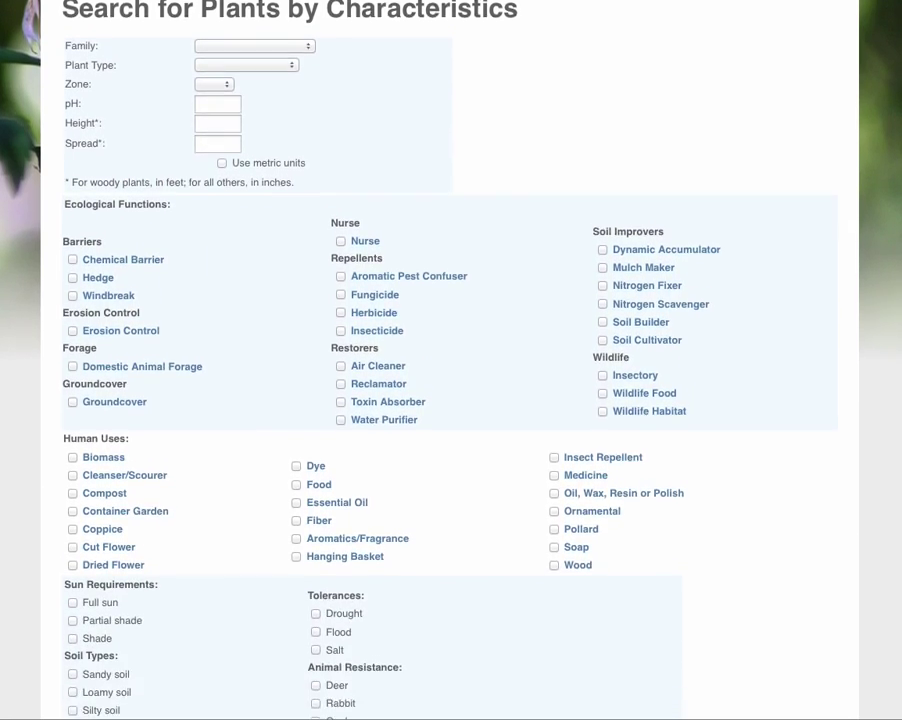
{"action": "scroll", "coordinate": [450, 400], "scroll_direction": "up", "scroll_amount": 5}
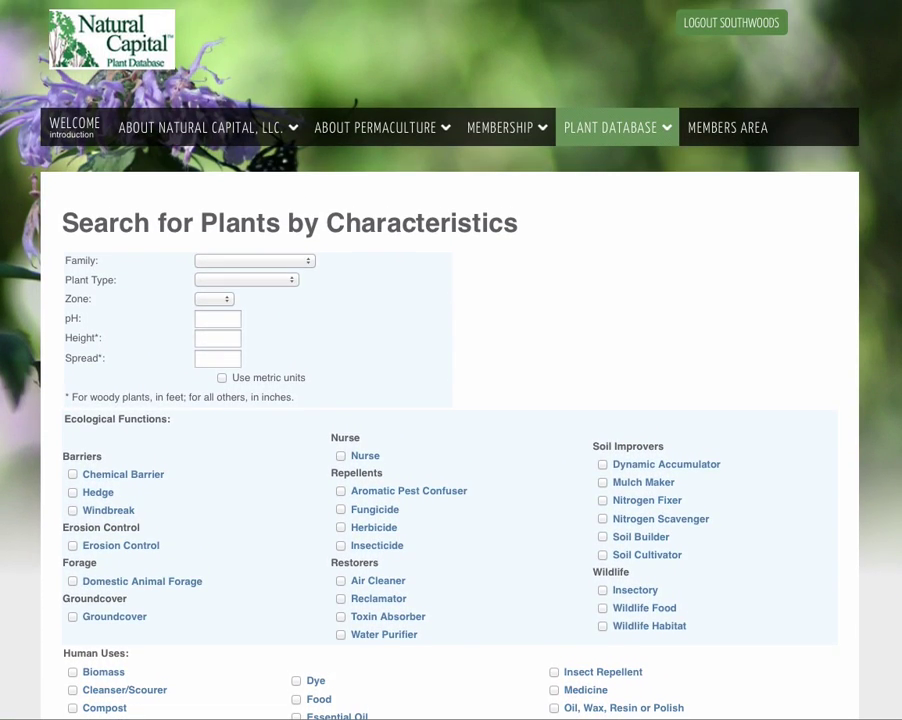
{"action": "scroll", "coordinate": [450, 400], "scroll_direction": "down", "scroll_amount": 2}
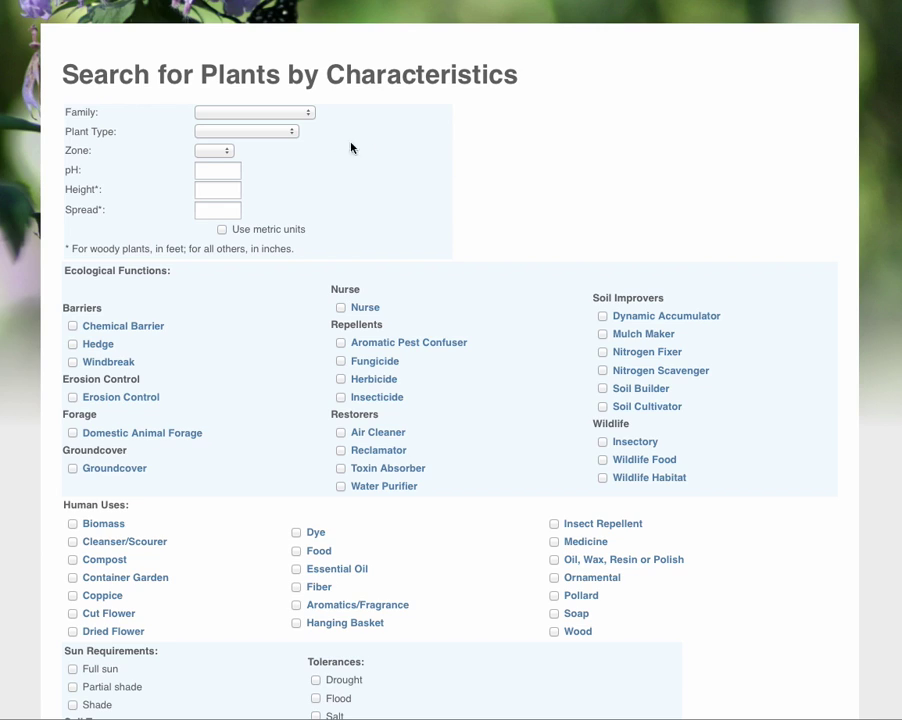
{"action": "left_click", "coordinate": [222, 150]}
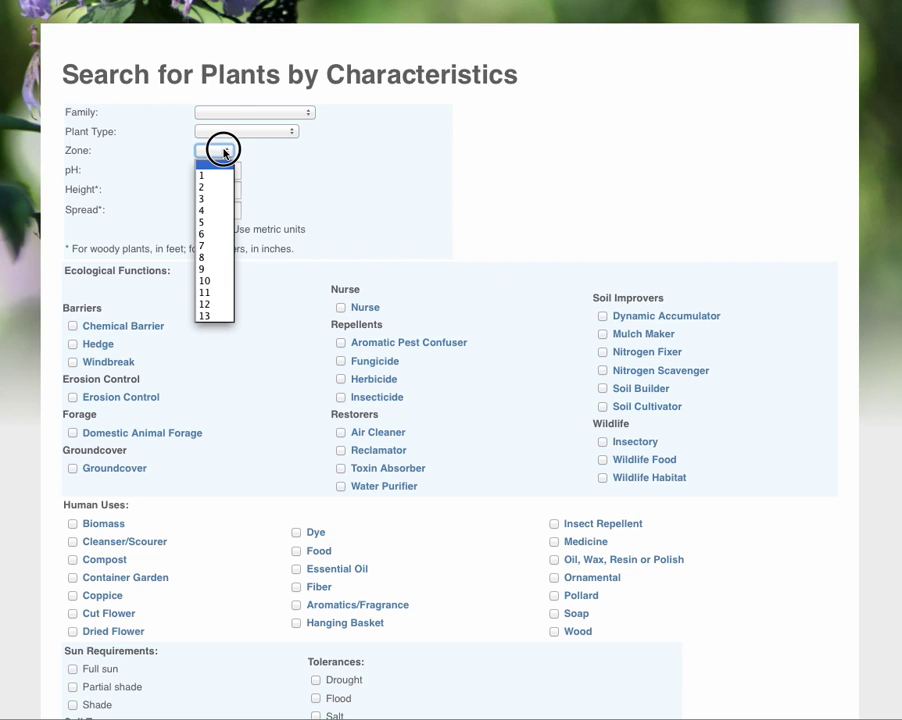
{"action": "left_click", "coordinate": [222, 222]}
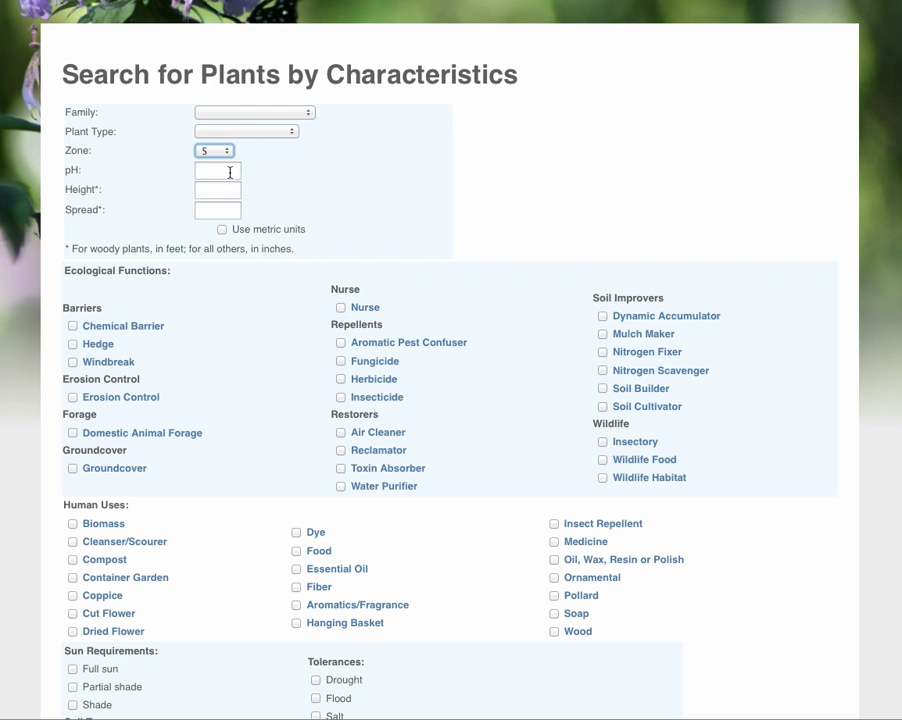
{"action": "left_click", "coordinate": [226, 168]}
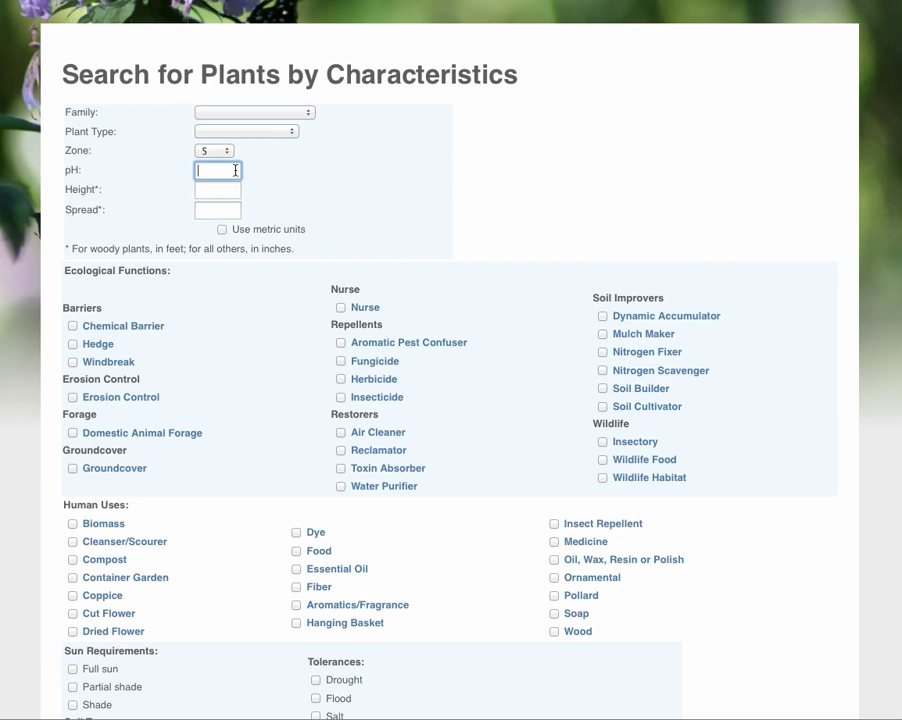
{"action": "type", "text": "7"}
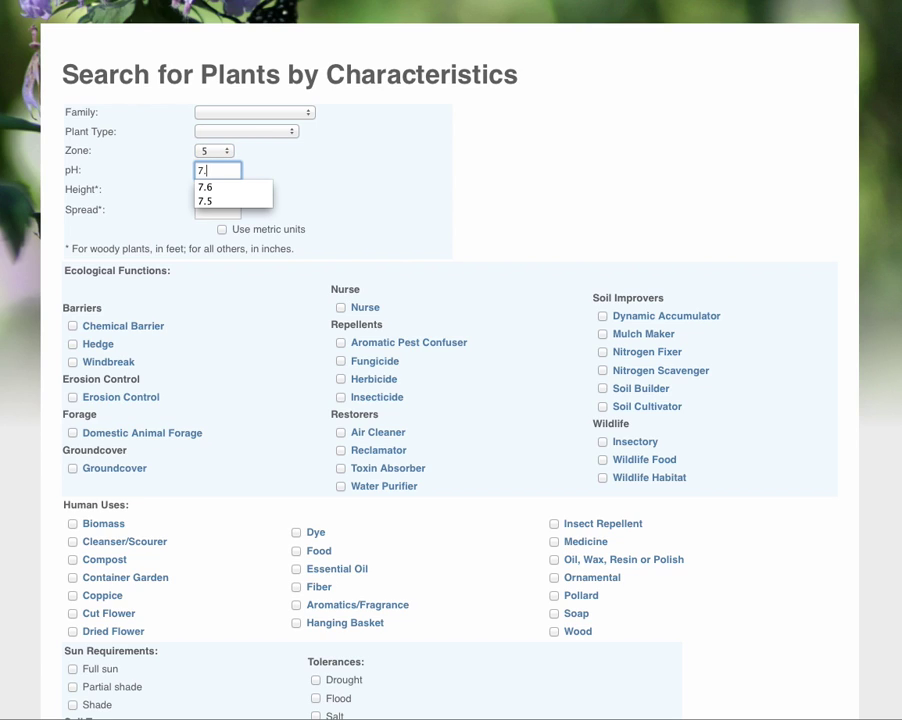
{"action": "type", "text": ".6"}
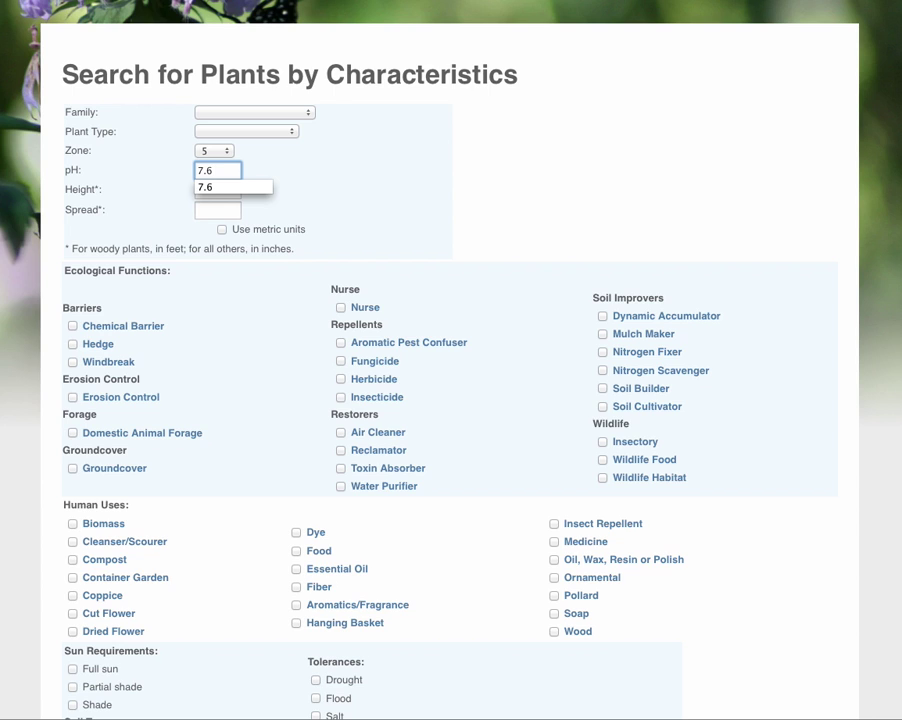
{"action": "key", "text": "Tab"}
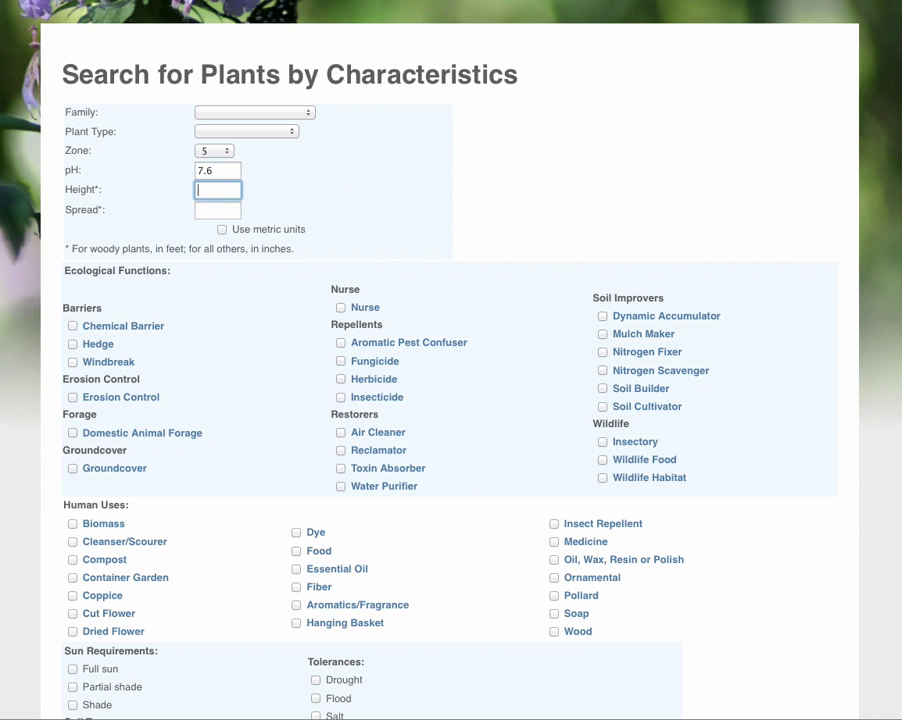
Step: Select silty, loamy and sandy soil as the soil types and submit the plant query
{"action": "scroll", "coordinate": [450, 400], "scroll_direction": "down", "scroll_amount": 5}
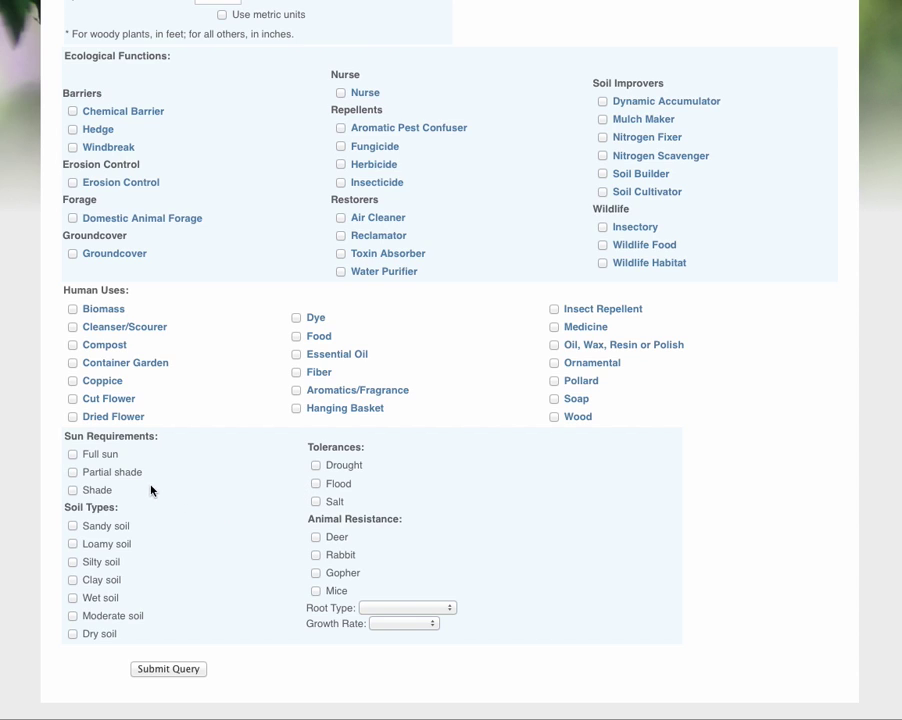
{"action": "left_click", "coordinate": [72, 562]}
{"action": "left_click", "coordinate": [72, 543]}
{"action": "left_click", "coordinate": [72, 525]}
{"action": "scroll", "coordinate": [450, 360], "scroll_direction": "up", "scroll_amount": 5}
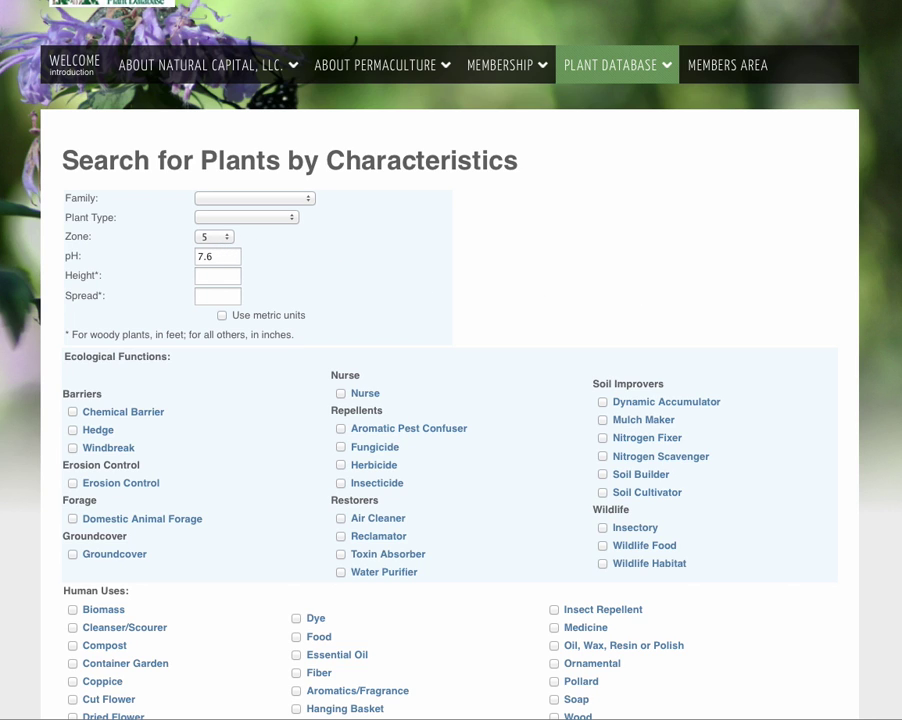
{"action": "scroll", "coordinate": [534, 520], "scroll_direction": "down", "scroll_amount": 5}
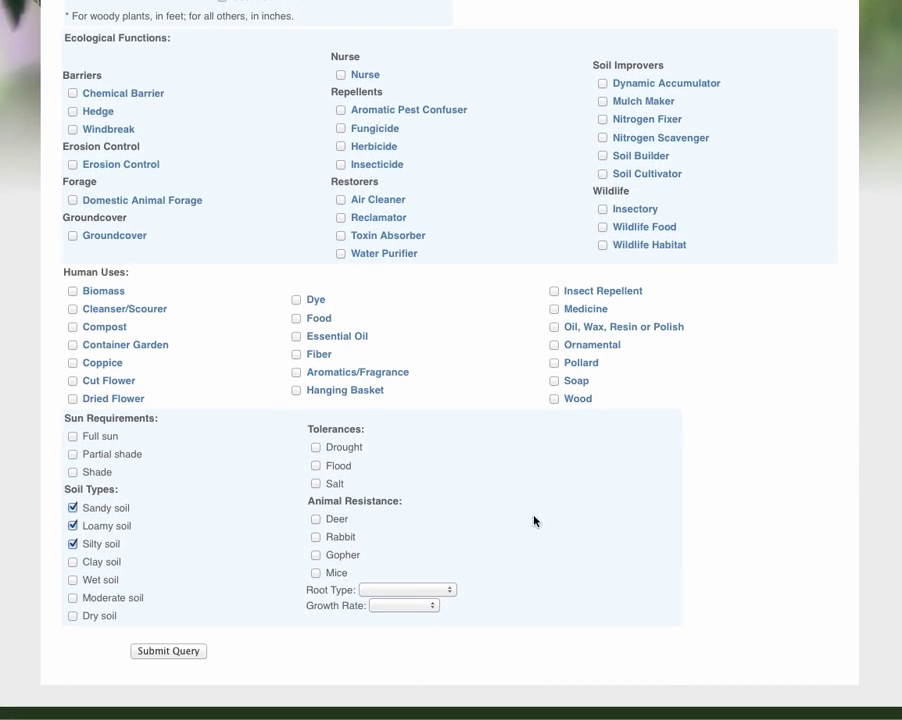
{"action": "left_click", "coordinate": [183, 656]}
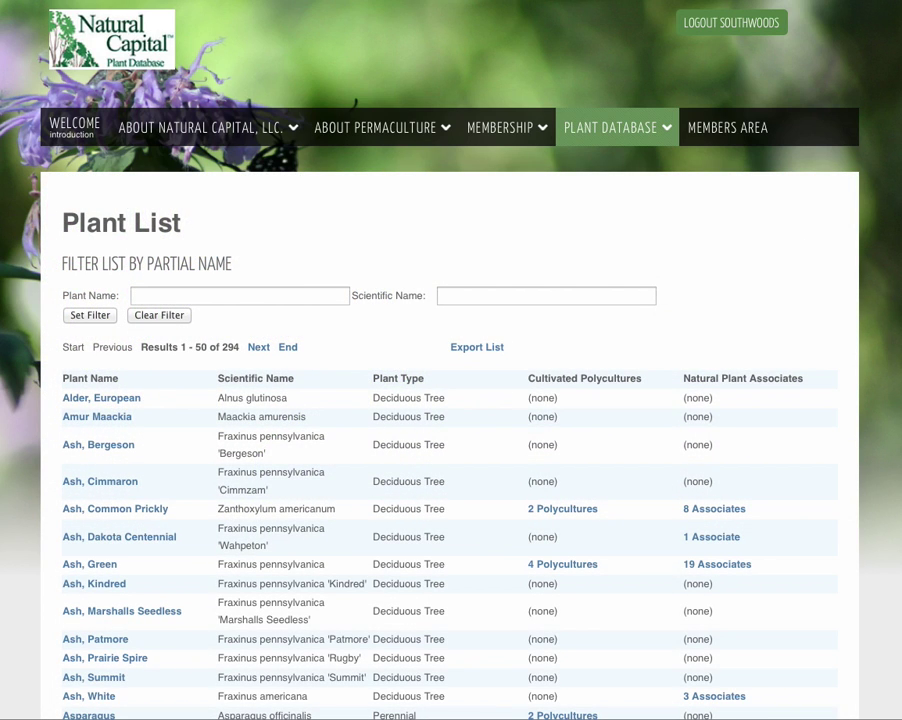
Step: Export the resulting plant list and open plantdb_export.csv in Microsoft Excel
{"action": "scroll", "coordinate": [450, 360], "scroll_direction": "down", "scroll_amount": 6}
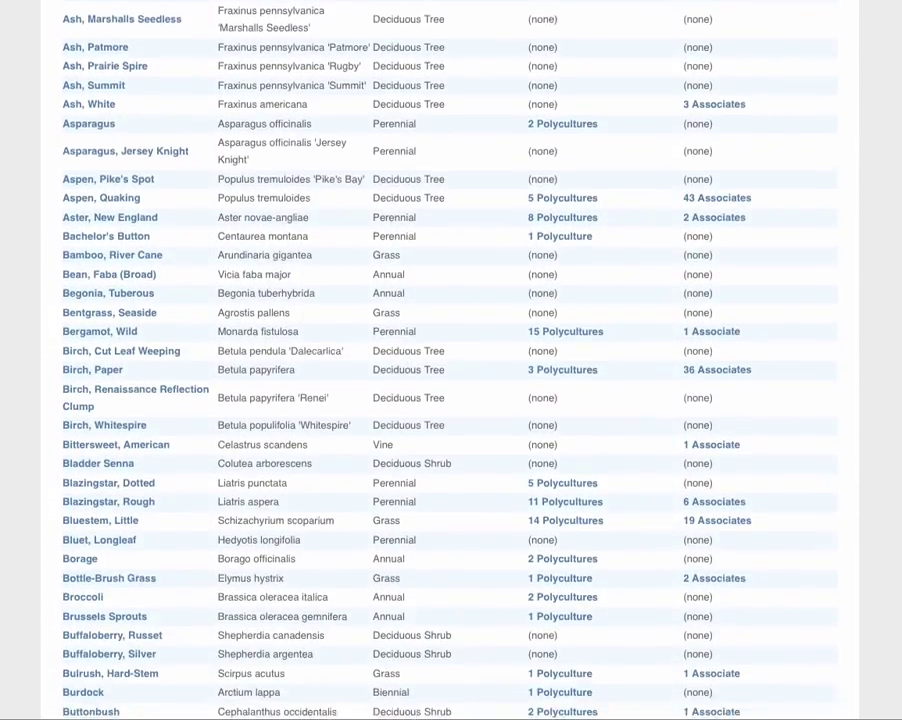
{"action": "scroll", "coordinate": [450, 360], "scroll_direction": "down", "scroll_amount": 3}
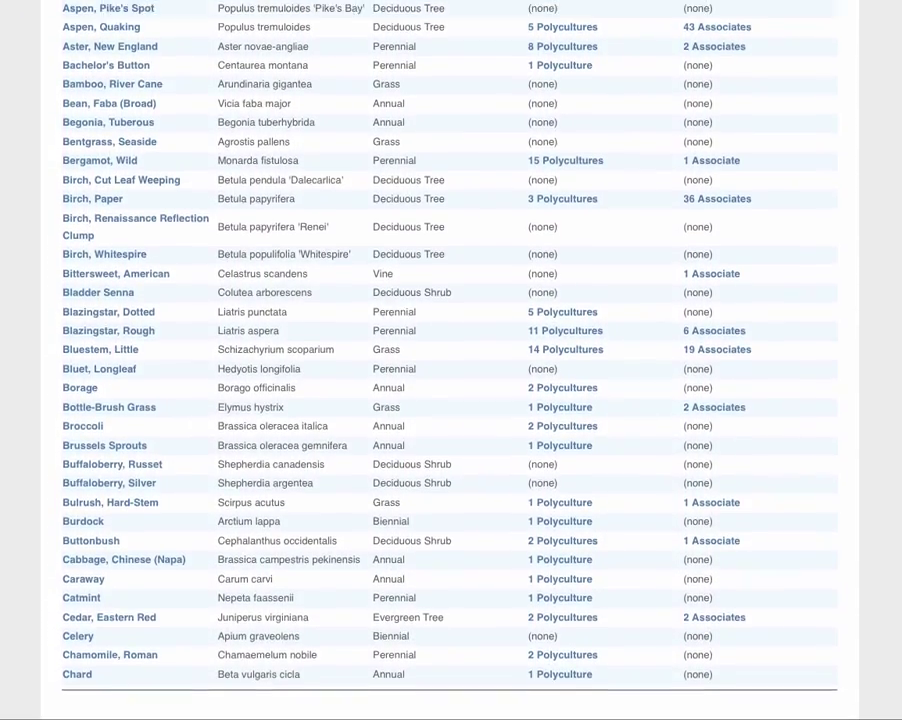
{"action": "scroll", "coordinate": [450, 360], "scroll_direction": "up", "scroll_amount": 9}
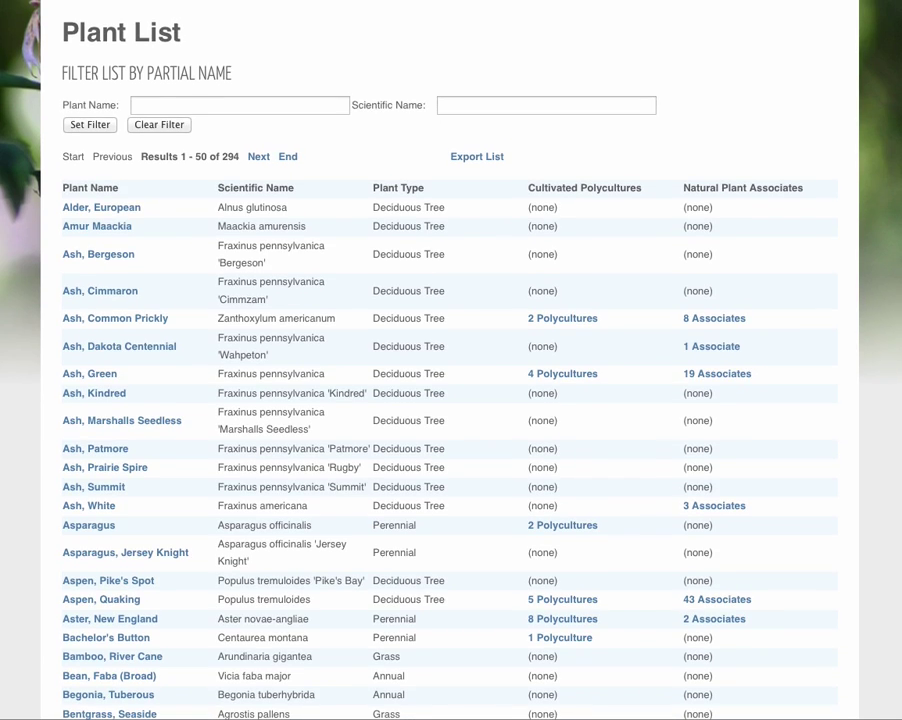
{"action": "scroll", "coordinate": [450, 360], "scroll_direction": "down", "scroll_amount": 1}
{"action": "scroll", "coordinate": [450, 360], "scroll_direction": "up", "scroll_amount": 2}
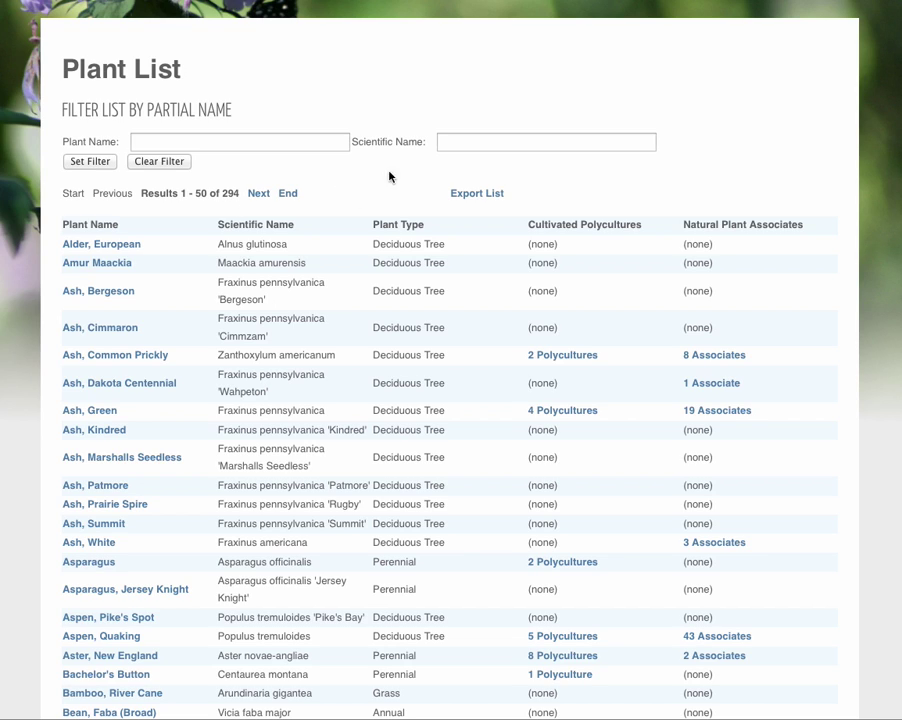
{"action": "left_click", "coordinate": [477, 196]}
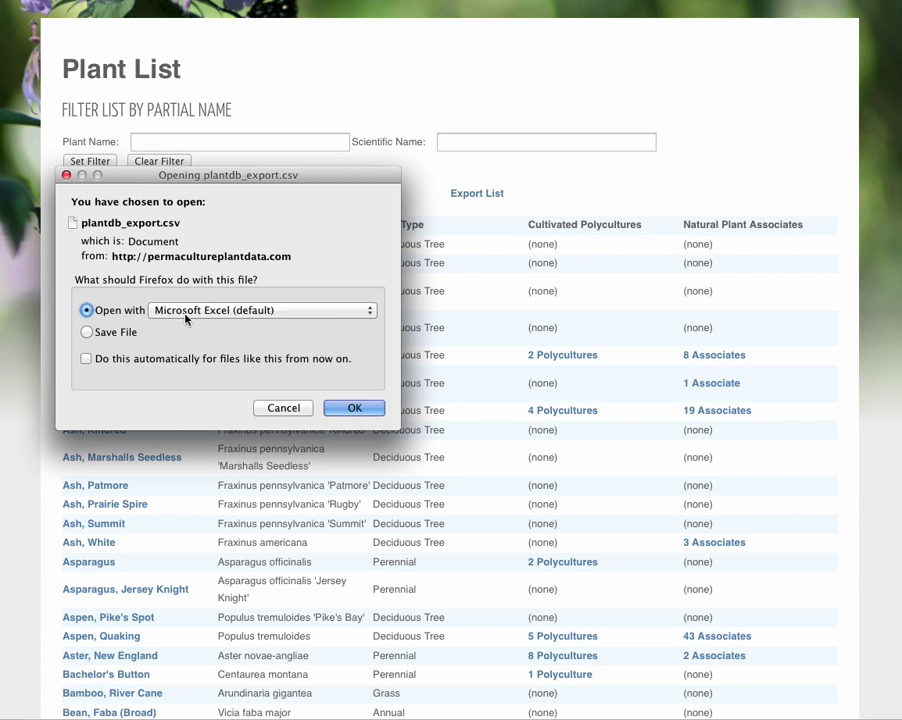
{"action": "left_click", "coordinate": [352, 407]}
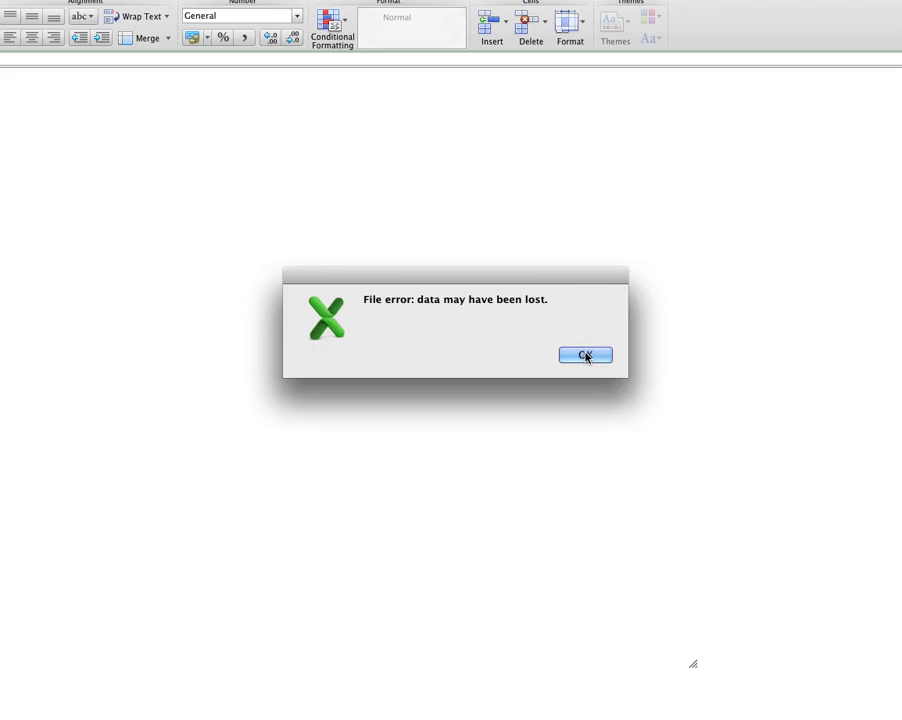
{"action": "left_click", "coordinate": [585, 356]}
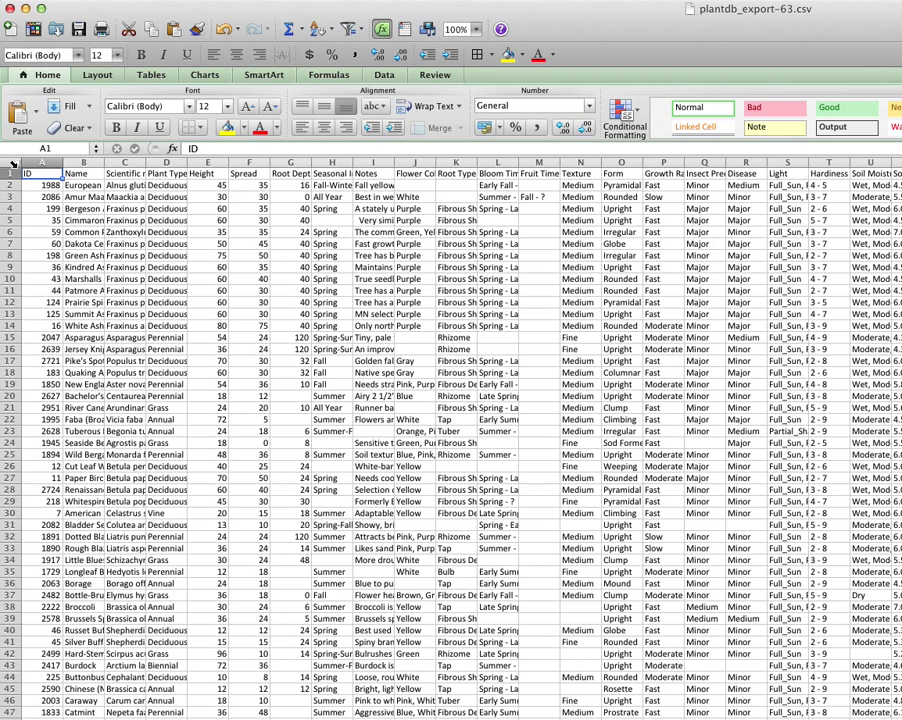
Step: Make the header row bold and freeze the panes above row 2
{"action": "left_click", "coordinate": [13, 163]}
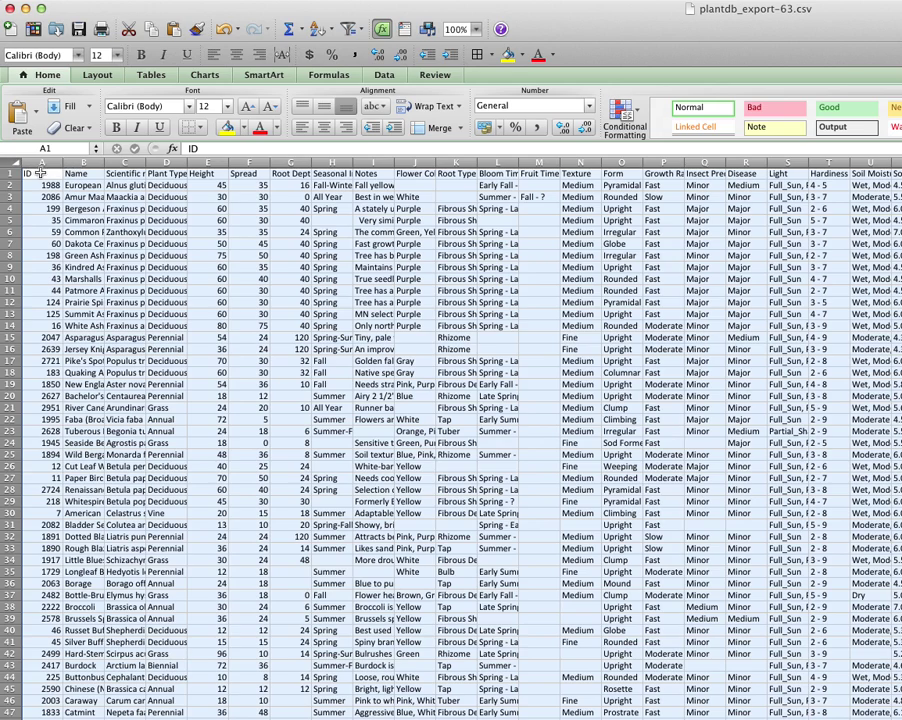
{"action": "left_click", "coordinate": [14, 172]}
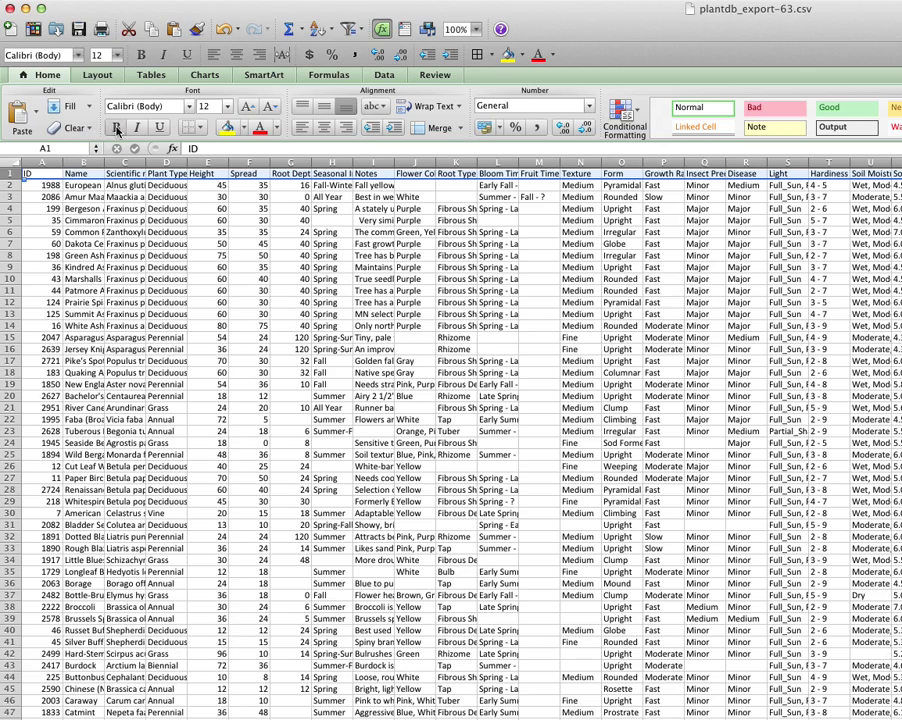
{"action": "key", "text": "super+b"}
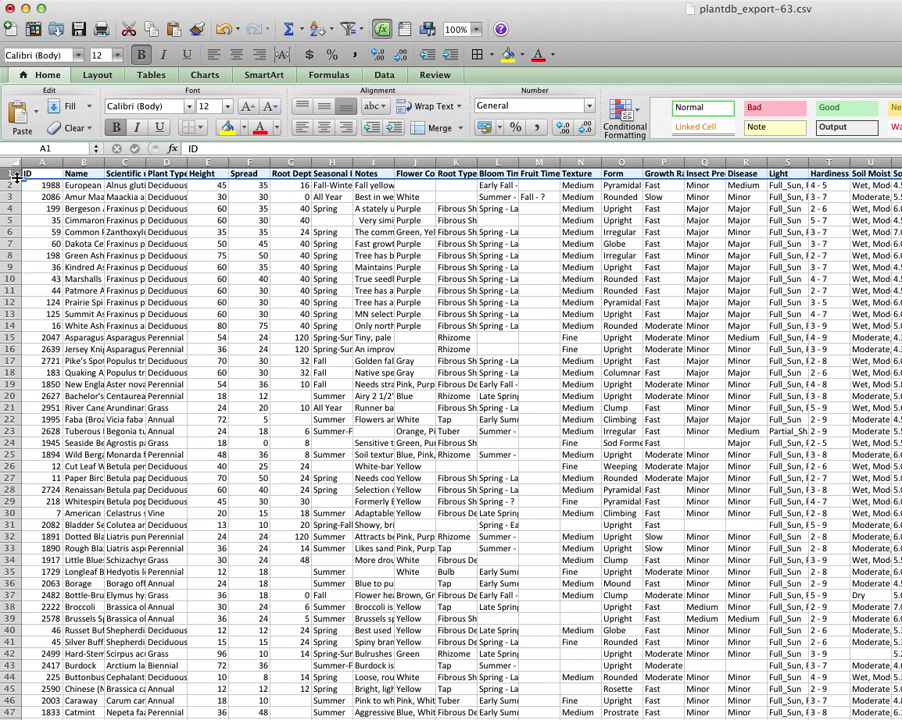
{"action": "double_click", "coordinate": [14, 179]}
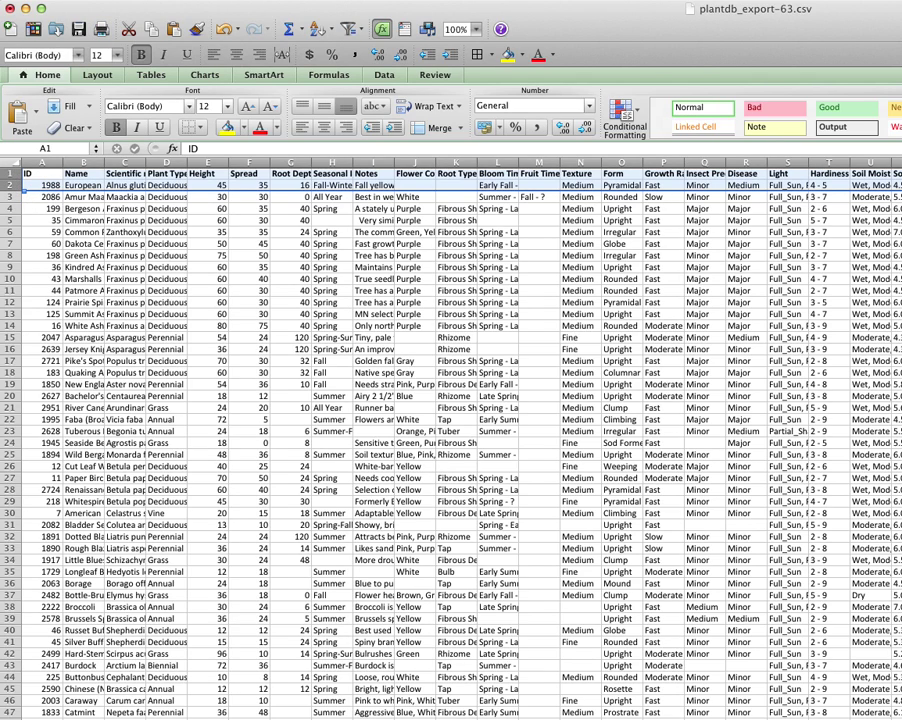
{"action": "left_click", "coordinate": [126, 67]}
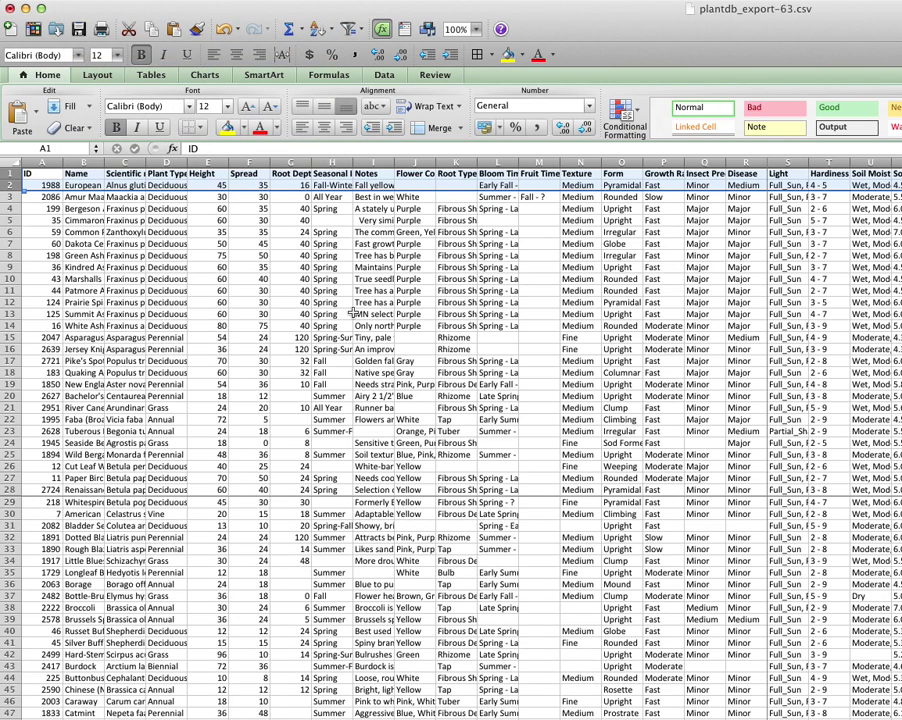
{"action": "left_click", "coordinate": [284, 267]}
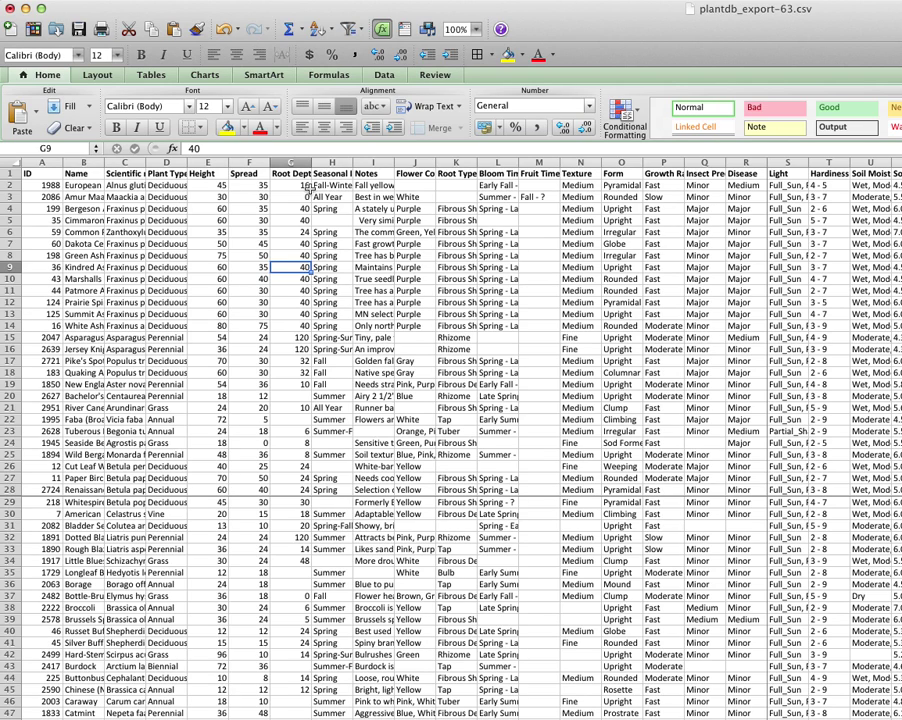
Step: Sort the whole sheet by Plant Type and then by Scientific name, both A to Z, treating the first row as headers
{"action": "left_click", "coordinate": [18, 163]}
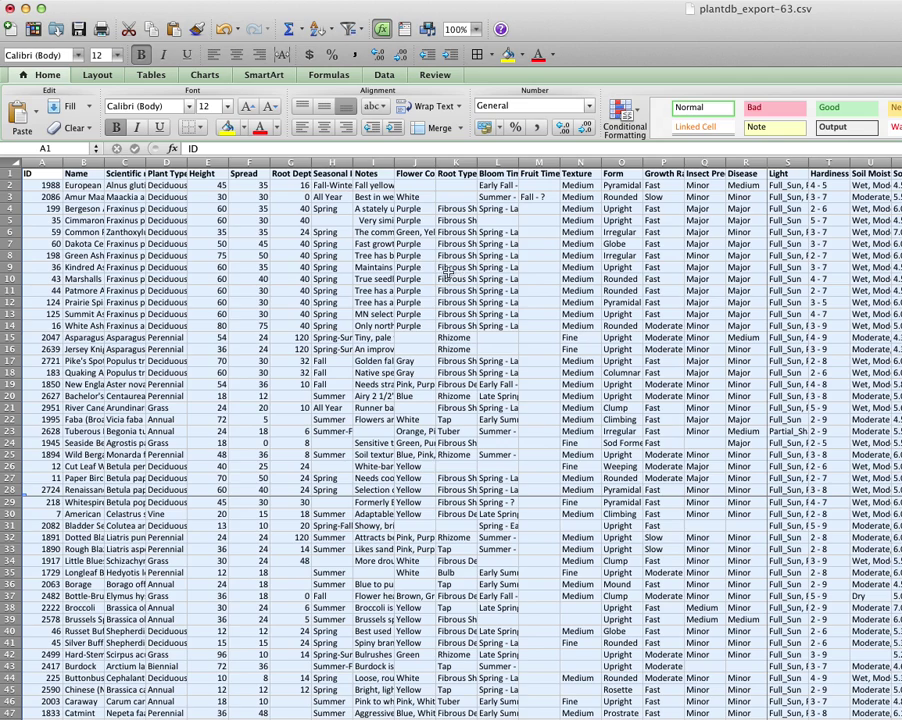
{"action": "left_click", "coordinate": [85, 197]}
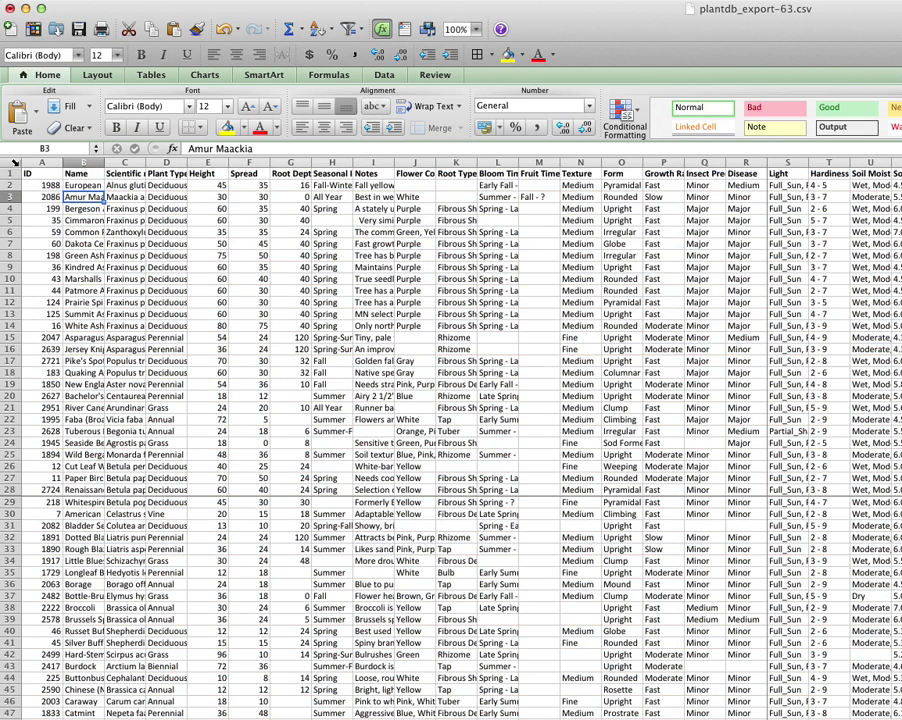
{"action": "left_click", "coordinate": [15, 162]}
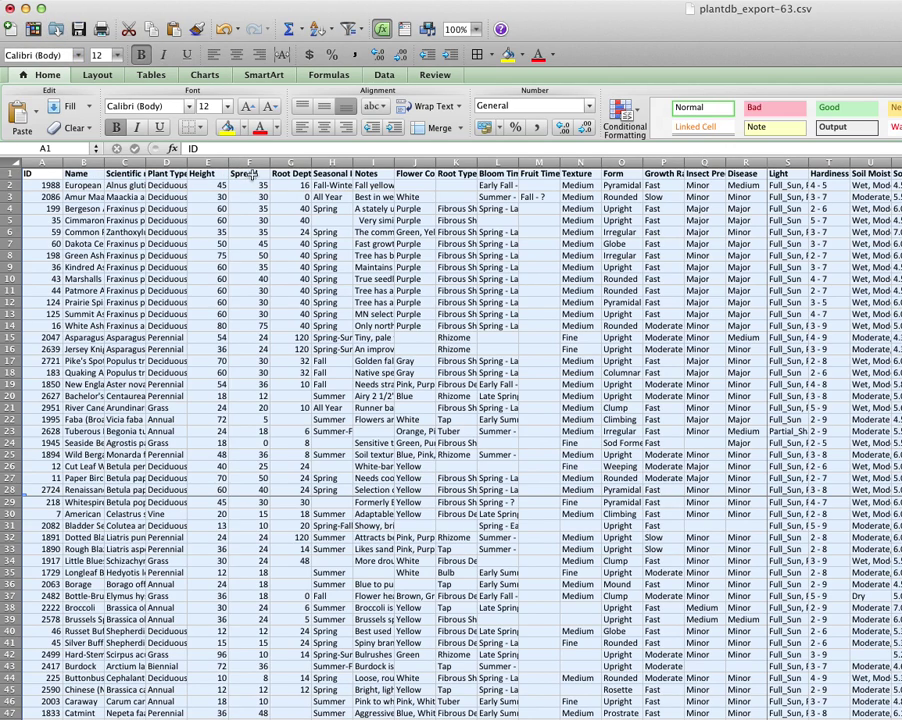
{"action": "left_click", "coordinate": [56, 1]}
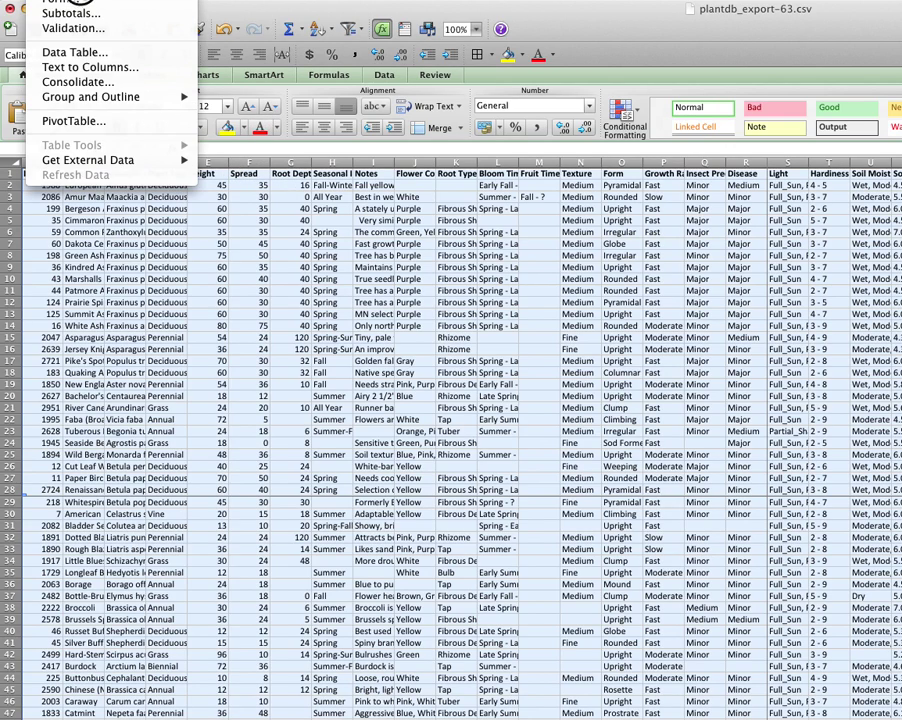
{"action": "left_click", "coordinate": [60, 0]}
{"action": "left_click_drag", "start_coordinate": [208, 4], "coordinate": [357, 45]}
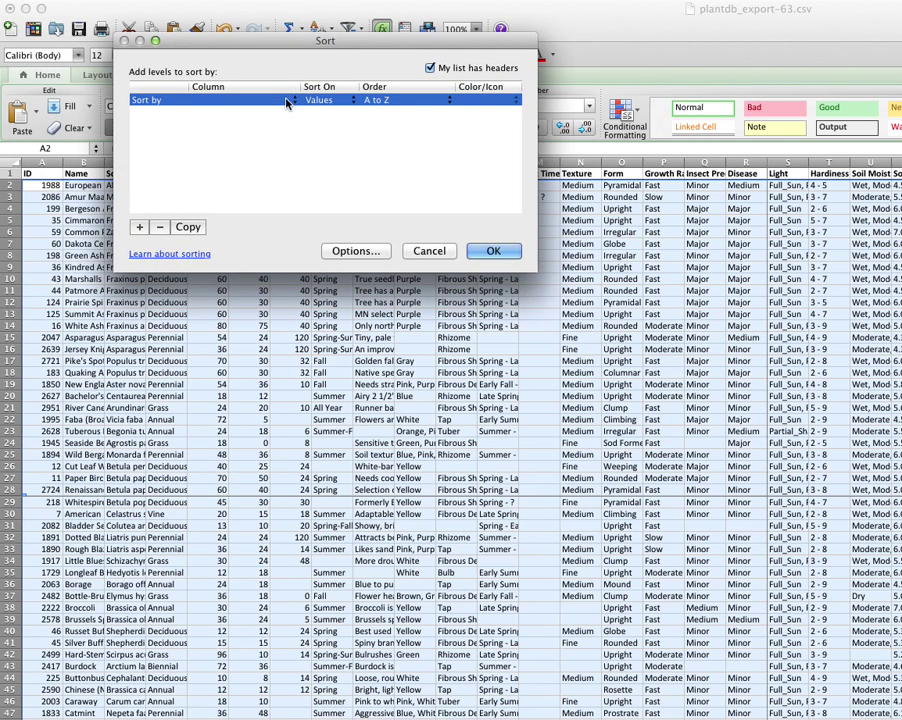
{"action": "left_click", "coordinate": [245, 100]}
{"action": "left_click", "coordinate": [253, 138]}
{"action": "left_click", "coordinate": [139, 227]}
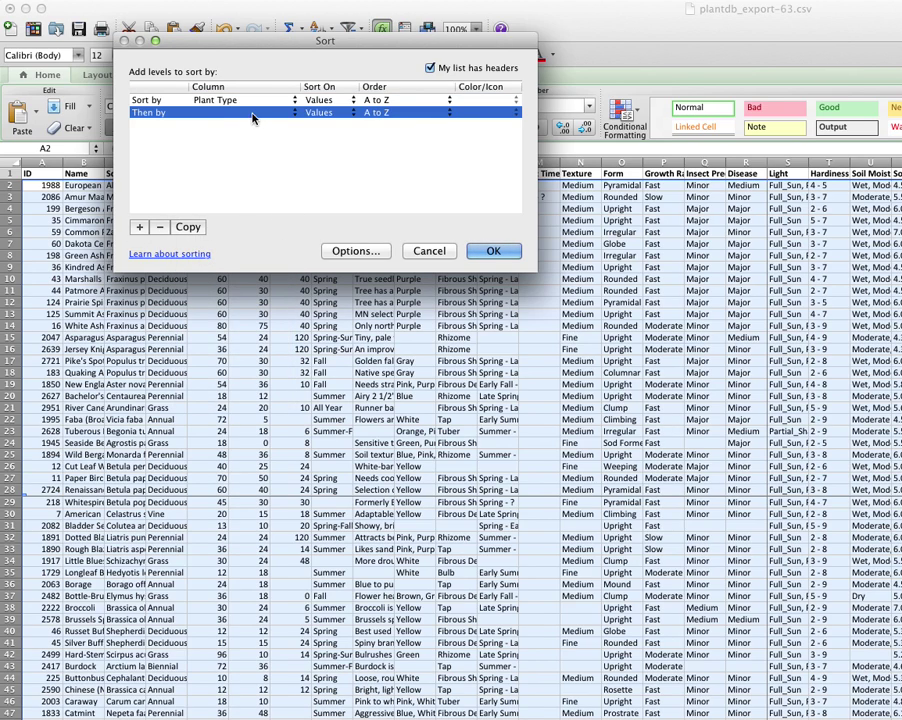
{"action": "left_click", "coordinate": [250, 113]}
{"action": "left_click", "coordinate": [240, 83]}
{"action": "left_click", "coordinate": [493, 252]}
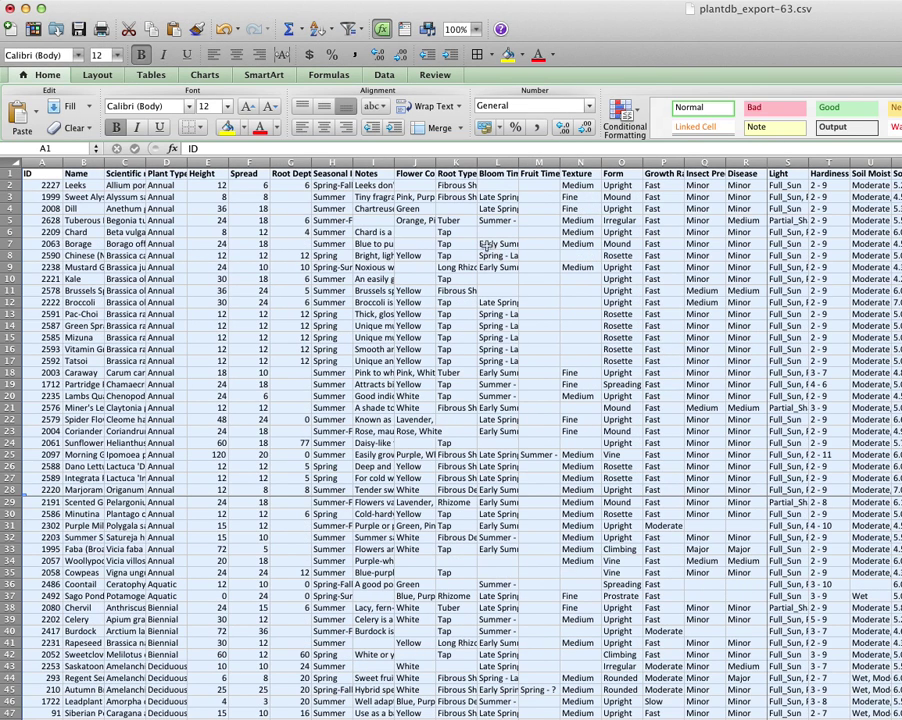
Step: Widen all columns of the sheet evenly to about twice their width
{"action": "left_click_drag", "start_coordinate": [187, 162], "coordinate": [222, 162]}
{"action": "left_click", "coordinate": [338, 188]}
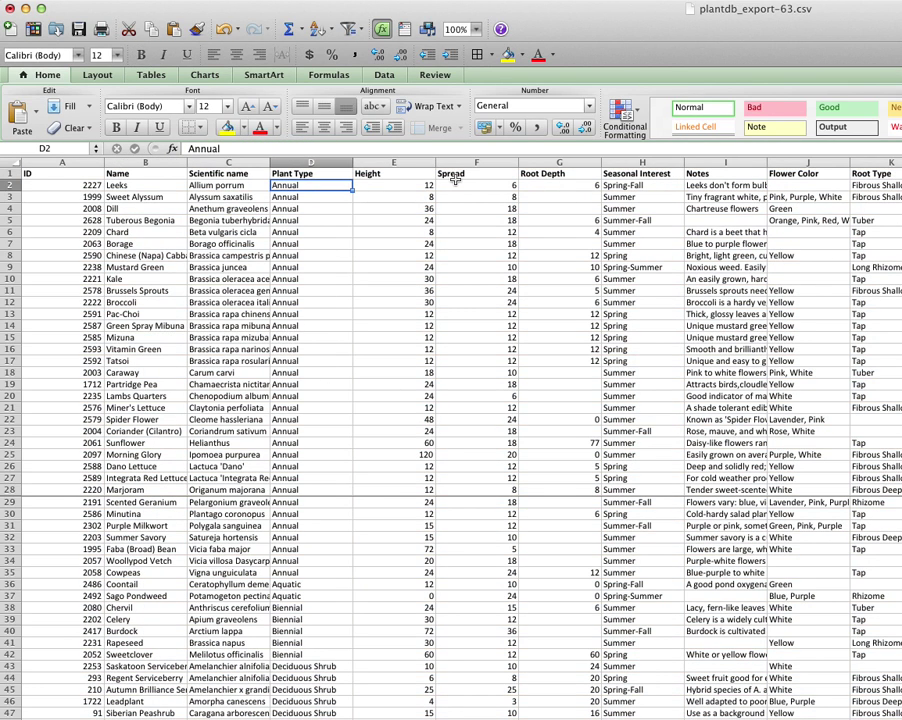
Step: Examine how the sorted rows are grouped by plant type down the list
{"action": "key", "text": "Down"}
{"action": "key", "text": "Down"}
{"action": "key", "text": "Down"}
{"action": "key", "text": "Down"}
{"action": "key", "text": "Down"}
{"action": "key", "text": "Down"}
{"action": "key", "text": "Down"}
{"action": "key", "text": "Down"}
{"action": "key", "text": "Down"}
{"action": "key", "text": "Down"}
{"action": "key", "text": "Down"}
{"action": "key", "text": "Down"}
{"action": "key", "text": "Down"}
{"action": "key", "text": "Down"}
{"action": "key", "text": "Down"}
{"action": "key", "text": "Down"}
{"action": "key", "text": "Down"}
{"action": "key", "text": "Down"}
{"action": "key", "text": "Down"}
{"action": "key", "text": "Down"}
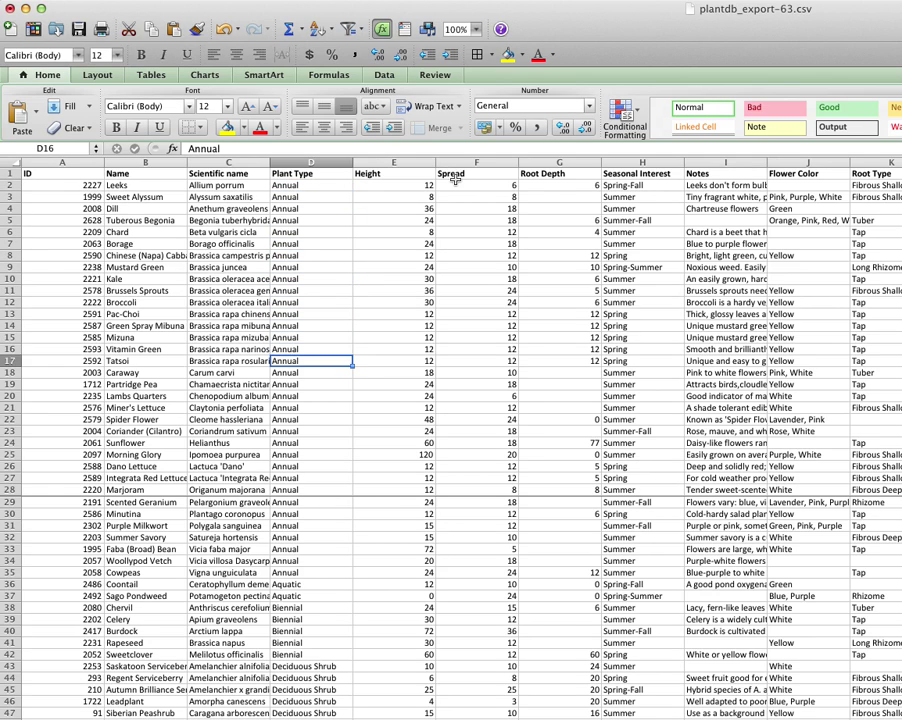
{"action": "key", "text": "Down"}
{"action": "key", "text": "Down"}
{"action": "key", "text": "Down"}
{"action": "key", "text": "Down"}
{"action": "key", "text": "Down"}
{"action": "key", "text": "Down"}
{"action": "key", "text": "Down"}
{"action": "key", "text": "Down"}
{"action": "key", "text": "Down"}
{"action": "key", "text": "Down"}
{"action": "key", "text": "Down"}
{"action": "key", "text": "Down"}
{"action": "key", "text": "Down"}
{"action": "key", "text": "Down"}
{"action": "key", "text": "Down"}
{"action": "key", "text": "Down"}
{"action": "key", "text": "Down"}
{"action": "key", "text": "Down"}
{"action": "key", "text": "Down"}
{"action": "key", "text": "Down"}
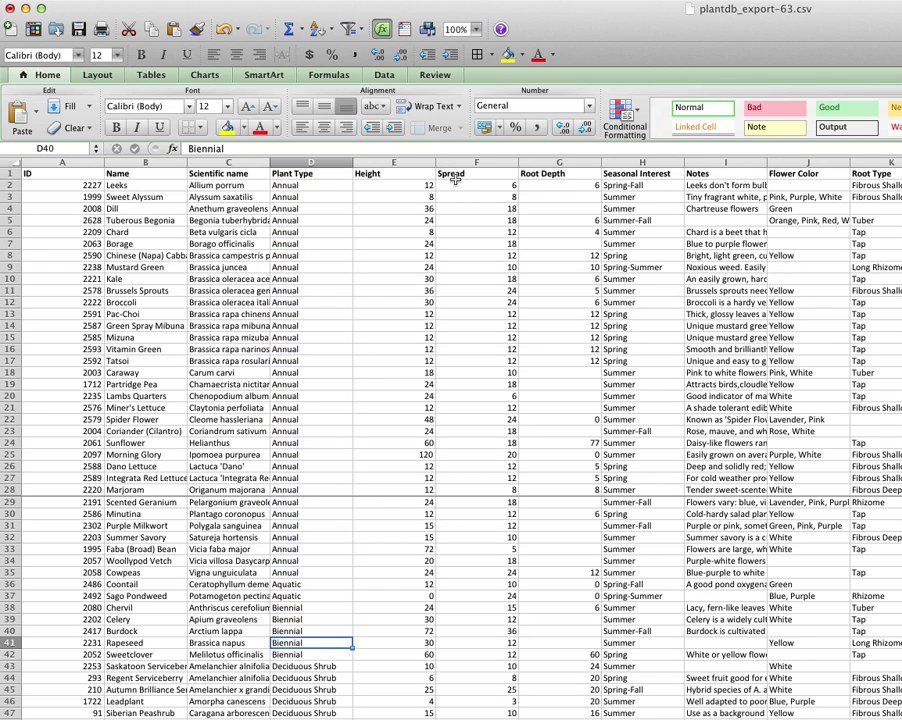
{"action": "key", "text": "Down"}
{"action": "key", "text": "Down"}
{"action": "key", "text": "Down"}
{"action": "key", "text": "Down"}
{"action": "key", "text": "Down"}
{"action": "key", "text": "Down"}
{"action": "key", "text": "Down"}
{"action": "key", "text": "Down"}
{"action": "key", "text": "Down"}
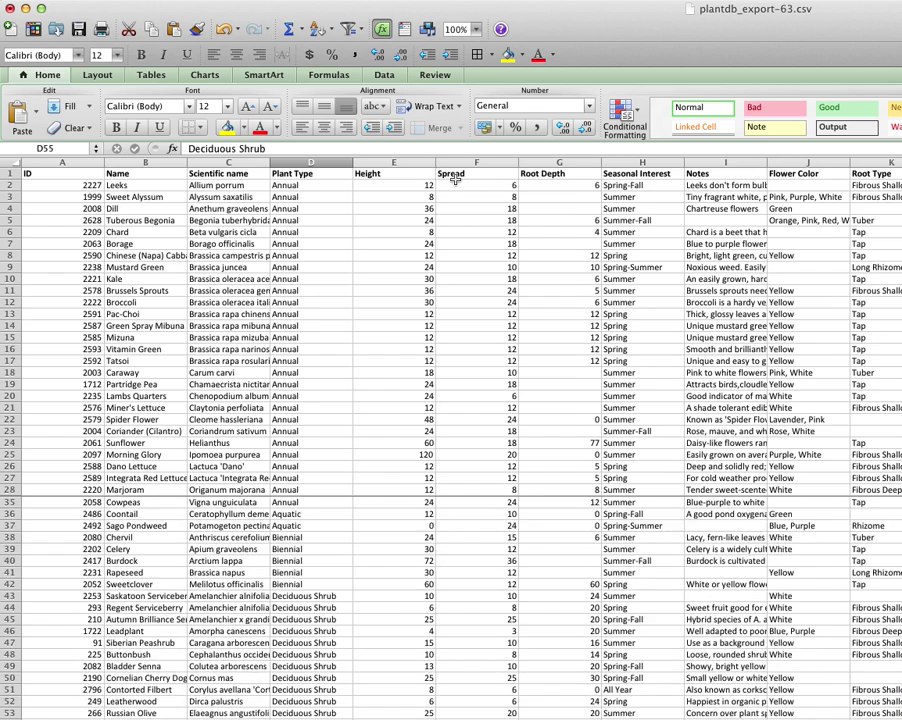
{"action": "scroll", "coordinate": [455, 178], "scroll_direction": "down", "scroll_amount": 7}
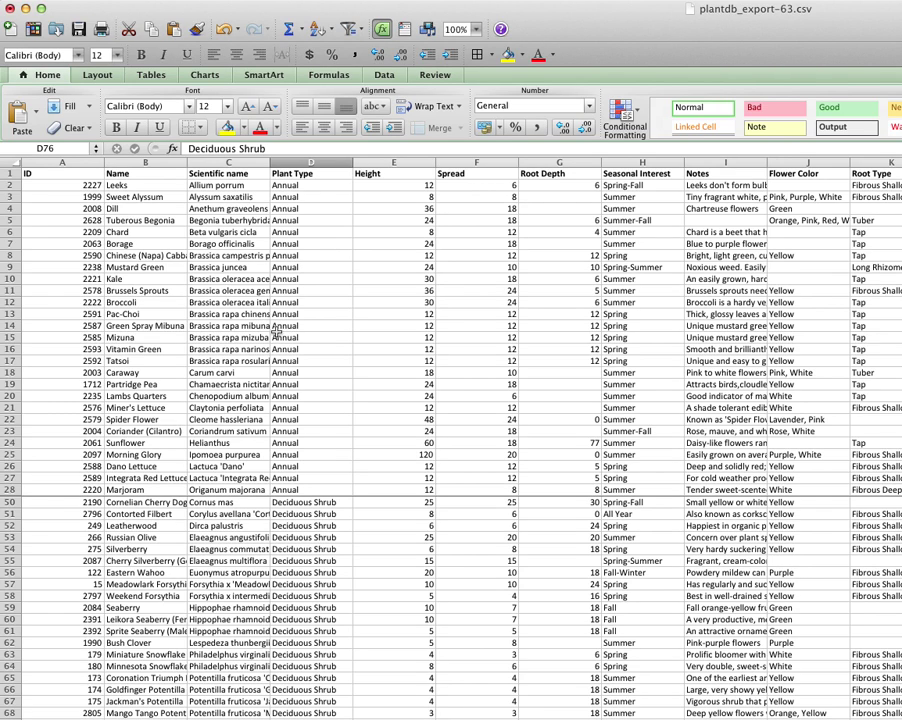
Step: Narrow the Plant Type, Height, Spread and Root Depth columns to roughly the width of their headers
{"action": "left_click", "coordinate": [344, 175]}
{"action": "left_click_drag", "start_coordinate": [354, 164], "coordinate": [319, 162]}
{"action": "left_click_drag", "start_coordinate": [400, 160], "coordinate": [360, 160]}
{"action": "left_click_drag", "start_coordinate": [443, 161], "coordinate": [396, 162]}
{"action": "left_click_drag", "start_coordinate": [479, 162], "coordinate": [450, 162]}
Step: Center the contents of the Height, Spread and Root Depth columns
{"action": "left_click_drag", "start_coordinate": [350, 164], "coordinate": [420, 164]}
{"action": "left_click", "coordinate": [323, 127]}
{"action": "left_click", "coordinate": [425, 208]}
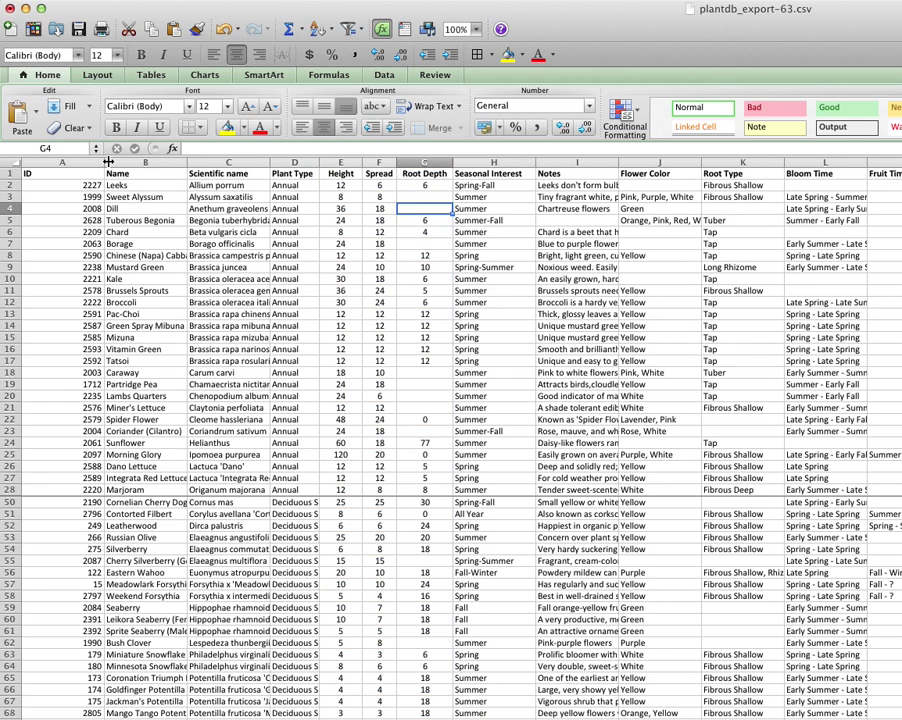
Step: Narrow the ID column to about 0.67 inches and center its contents
{"action": "left_click_drag", "start_coordinate": [107, 162], "coordinate": [55, 162]}
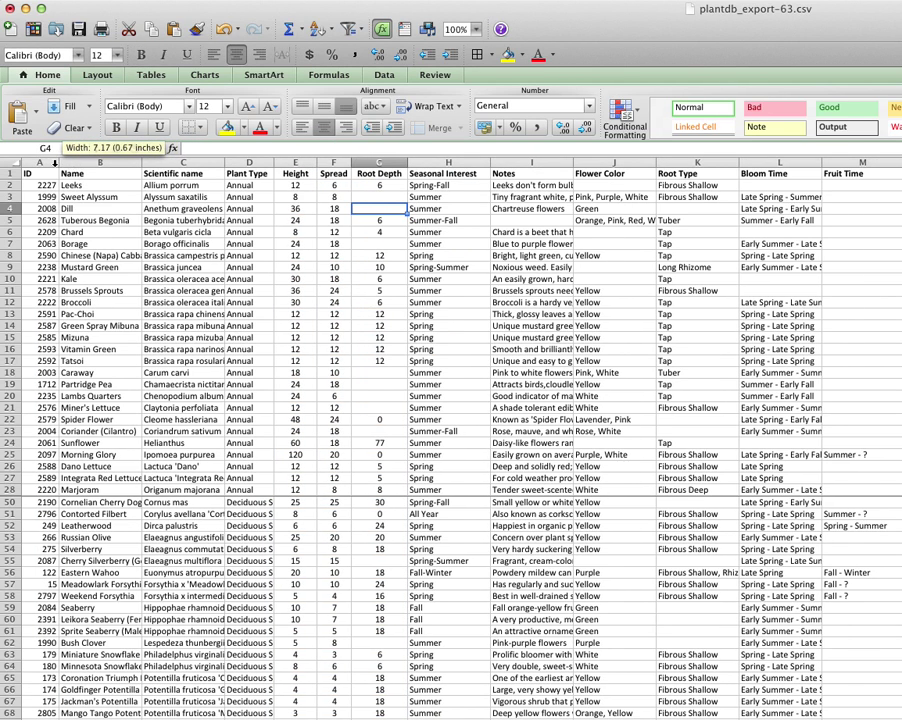
{"action": "left_click", "coordinate": [40, 162]}
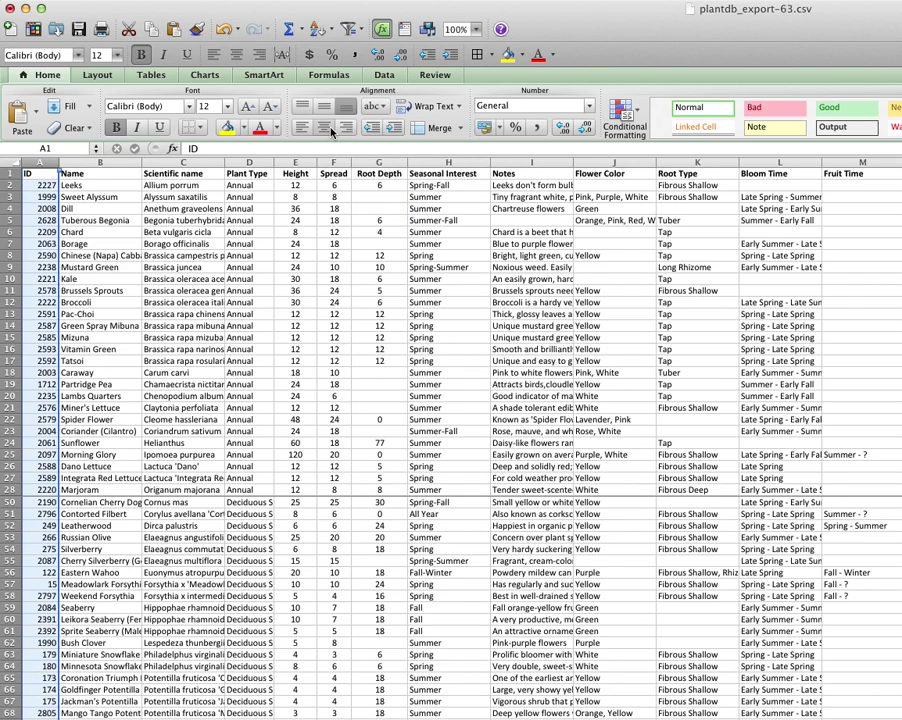
{"action": "left_click", "coordinate": [324, 128]}
{"action": "left_click", "coordinate": [42, 208]}
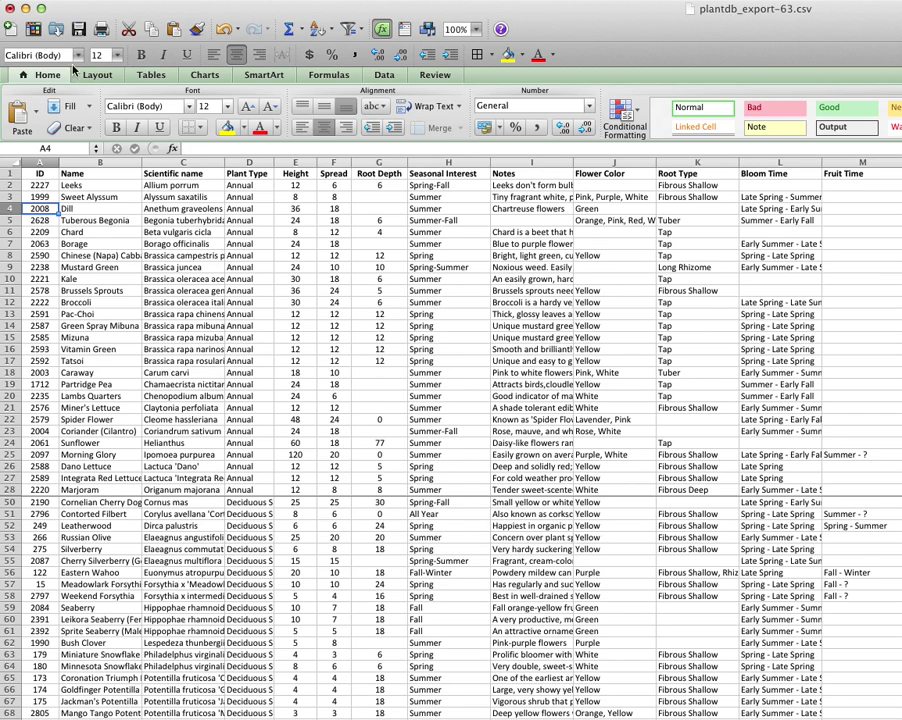
Step: Save the file in Downloads as an Excel Workbook (.xlsx) named "Z5 pH7.5 ssl" followed by the client's surname
{"action": "key", "text": "super+shift+s"}
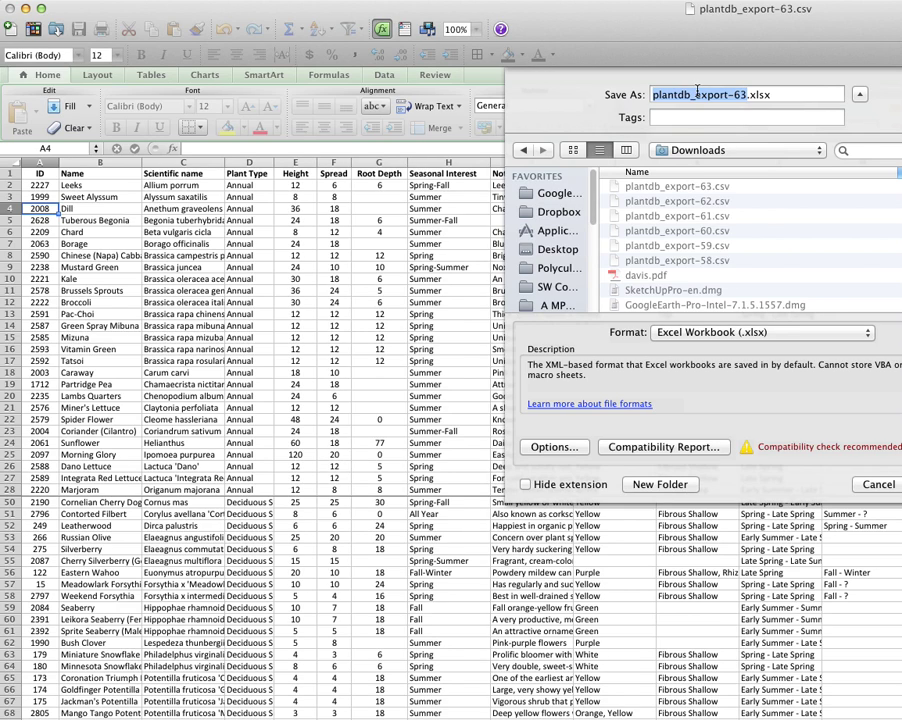
{"action": "type", "text": "Z5"}
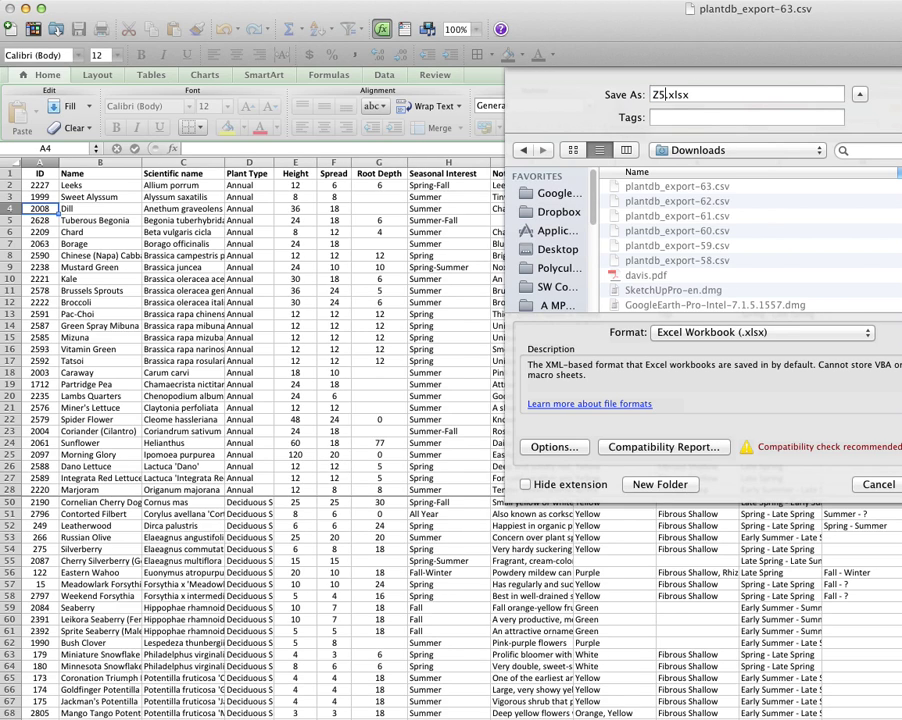
{"action": "type", "text": " pH7.5 ssl"}
{"action": "type", "text": "Jones"}
{"action": "left_click", "coordinate": [716, 95]}
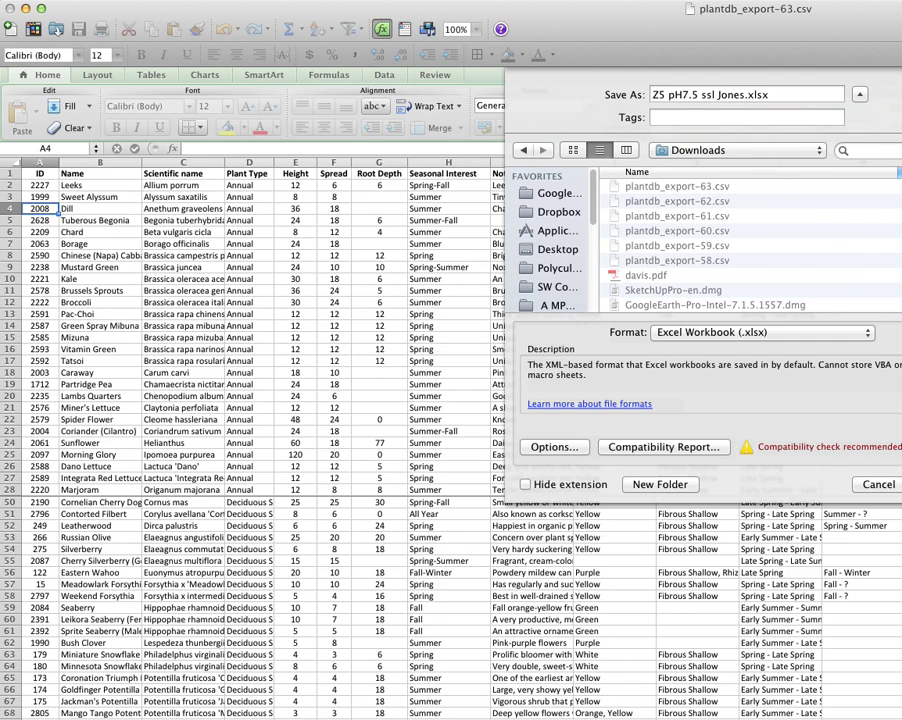
{"action": "key", "text": "Return"}
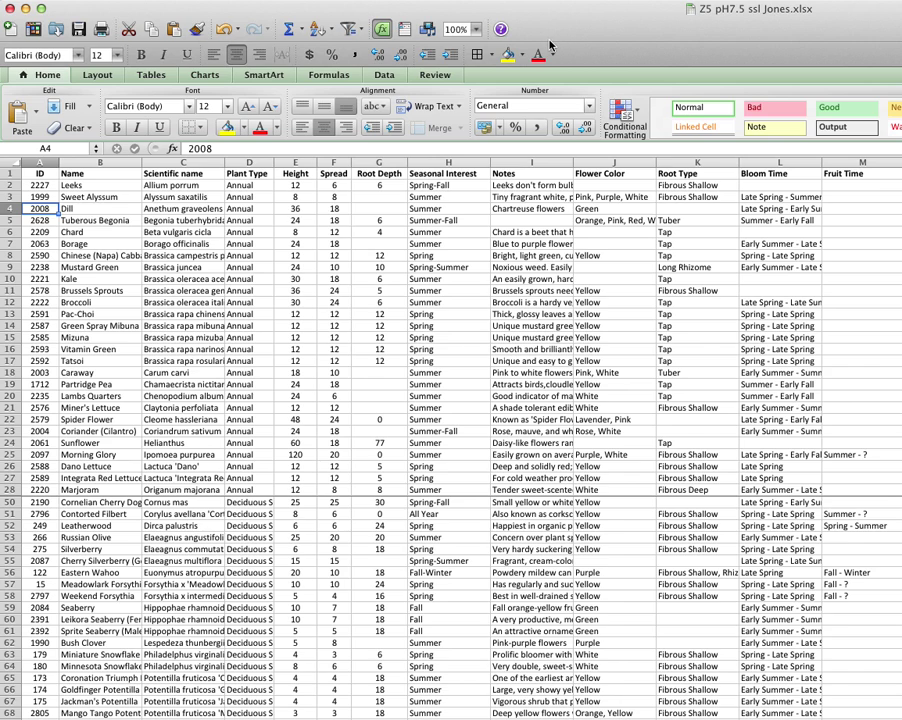
Step: Switch to the web browser and repeat the plant characteristics search with Food added as a human use
{"action": "key", "text": "super+Tab"}
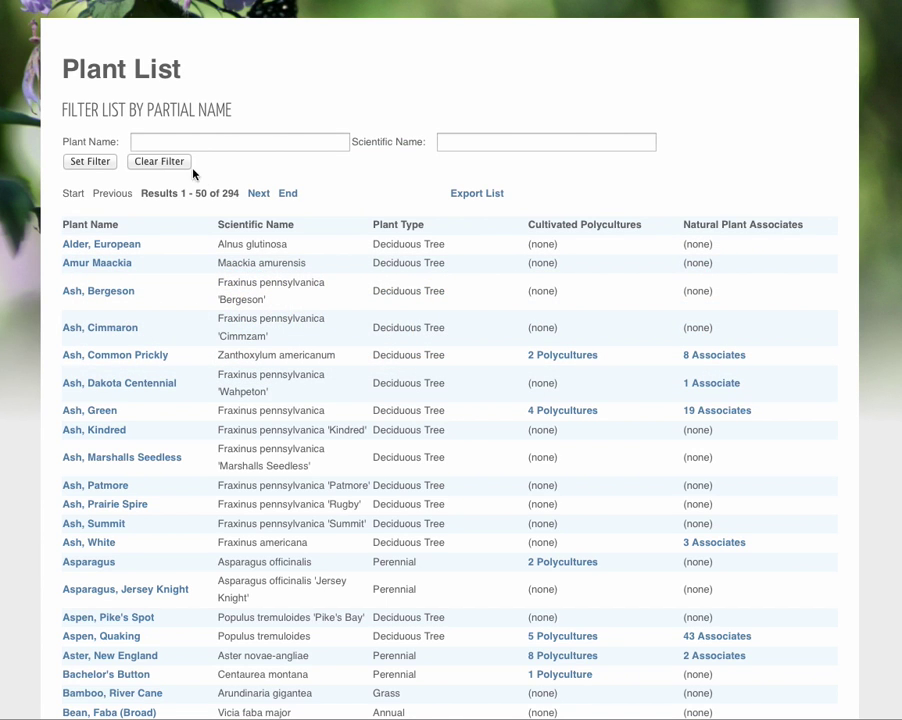
{"action": "scroll", "coordinate": [237, 147], "scroll_direction": "down", "scroll_amount": 20}
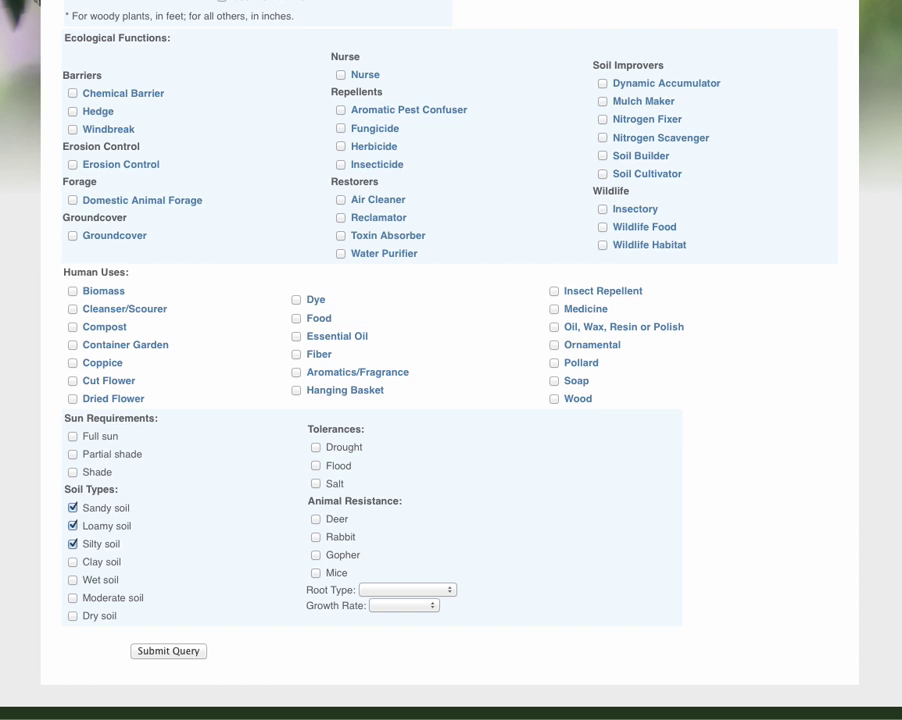
{"action": "scroll", "coordinate": [450, 360], "scroll_direction": "up", "scroll_amount": 8}
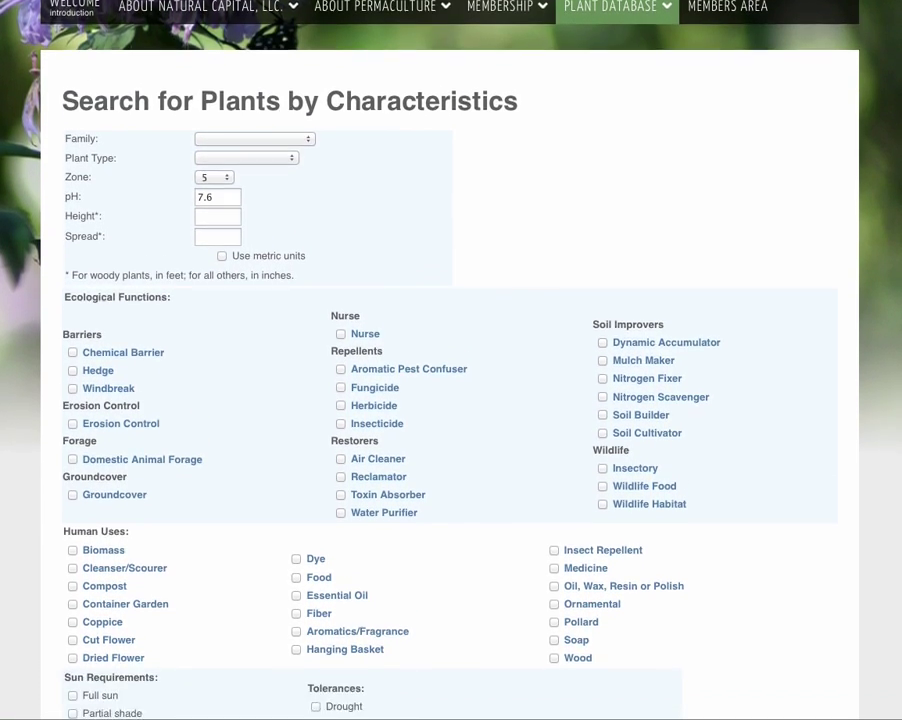
{"action": "scroll", "coordinate": [450, 360], "scroll_direction": "down", "scroll_amount": 5}
{"action": "scroll", "coordinate": [450, 360], "scroll_direction": "up", "scroll_amount": 3}
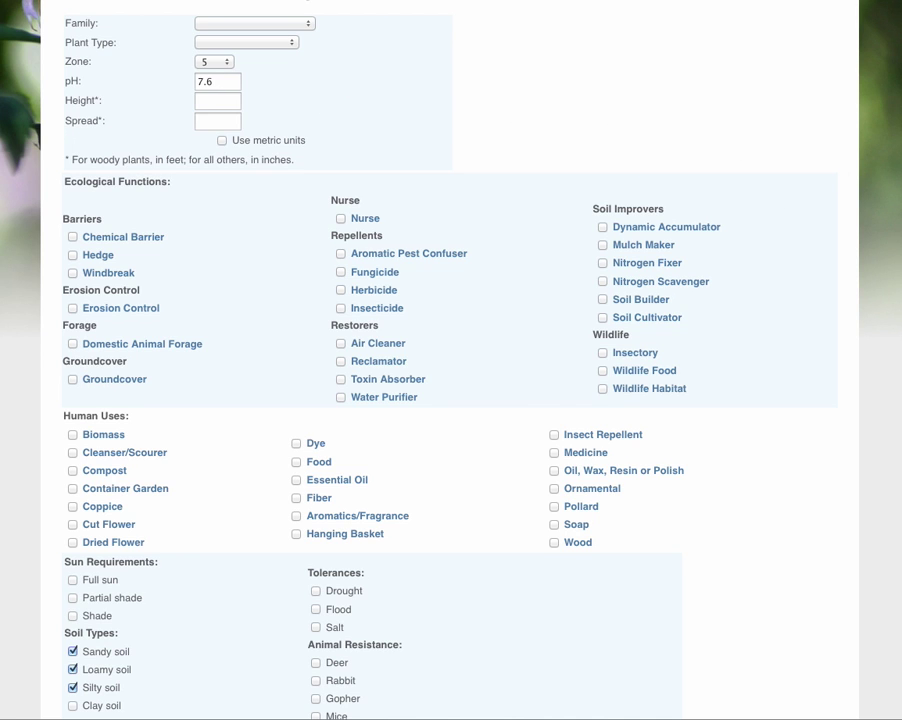
{"action": "scroll", "coordinate": [450, 360], "scroll_direction": "down", "scroll_amount": 2}
{"action": "scroll", "coordinate": [450, 360], "scroll_direction": "up", "scroll_amount": 1}
{"action": "scroll", "coordinate": [527, 321], "scroll_direction": "up", "scroll_amount": 1}
{"action": "scroll", "coordinate": [527, 321], "scroll_direction": "down", "scroll_amount": 2}
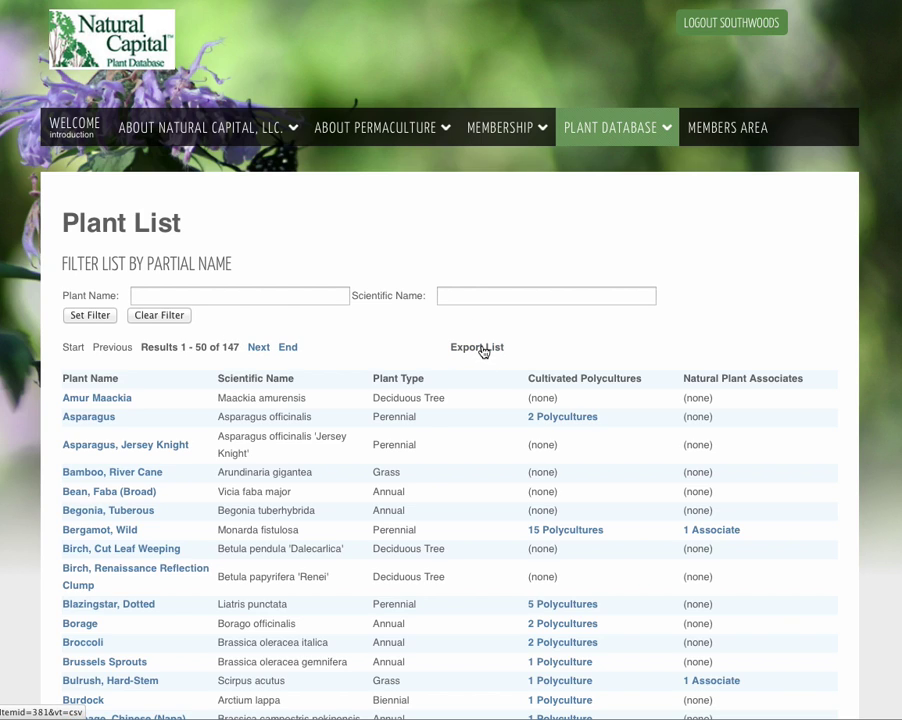
Step: Export the food plant list and open plantdb_export.csv in Microsoft Excel, dismissing the file error
{"action": "left_click", "coordinate": [482, 350]}
{"action": "left_click", "coordinate": [358, 405]}
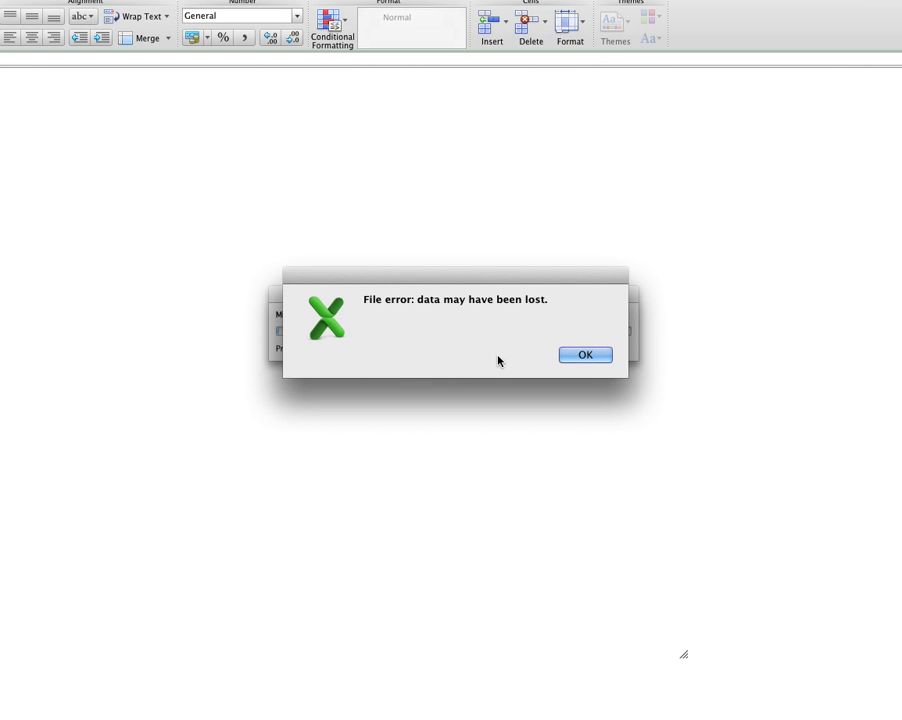
{"action": "left_click", "coordinate": [580, 355]}
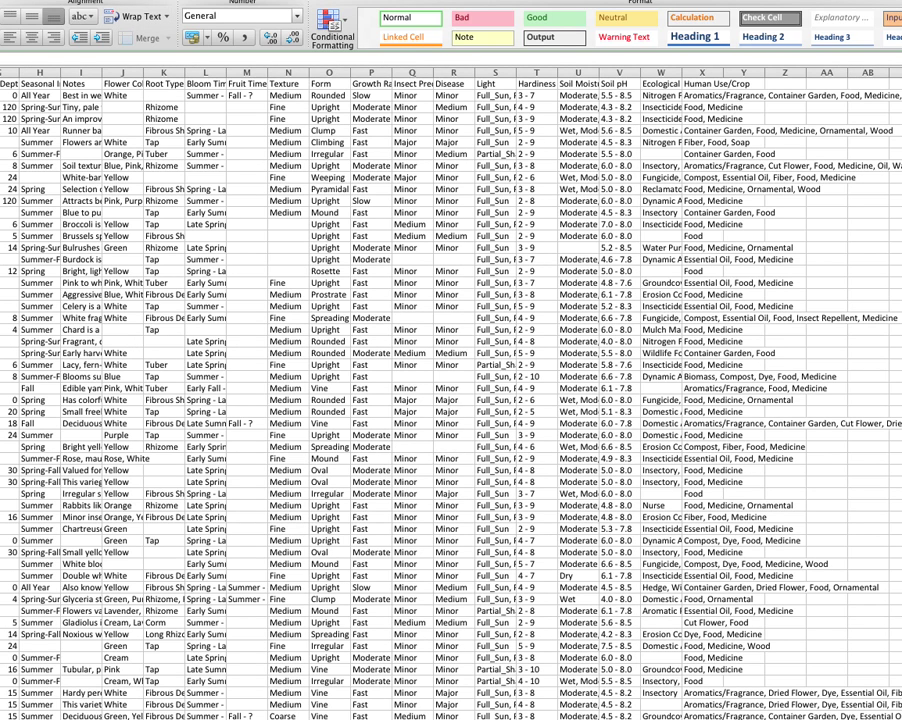
Step: Resize and move the two workbook windows so that the sheet tabs of both are within reach
{"action": "left_click_drag", "start_coordinate": [556, 475], "coordinate": [338, 714]}
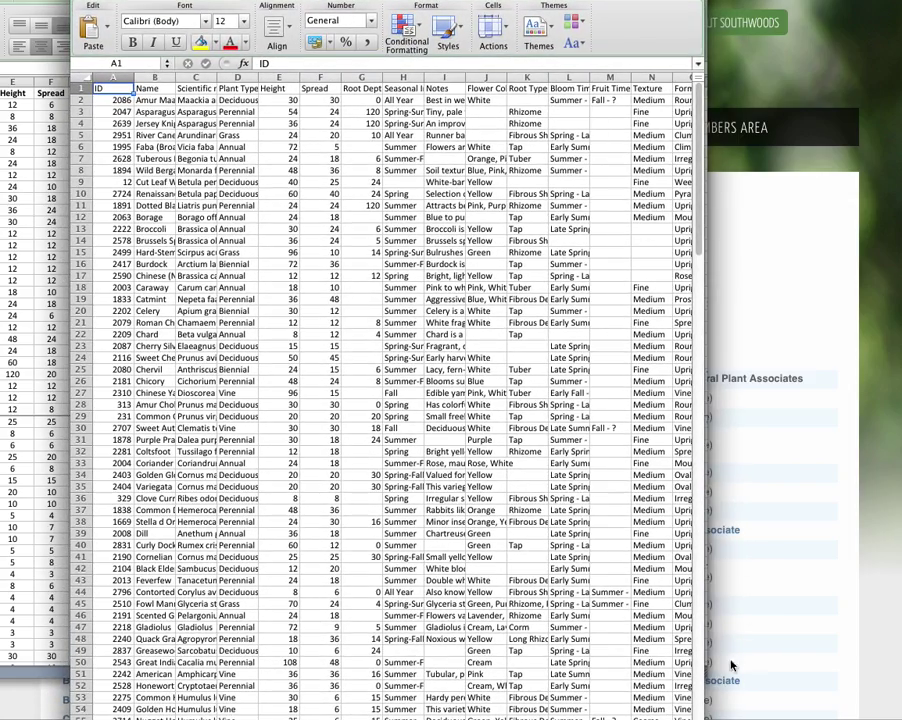
{"action": "left_click_drag", "start_coordinate": [684, 697], "coordinate": [668, 617]}
{"action": "left_click_drag", "start_coordinate": [612, 0], "coordinate": [660, 11]}
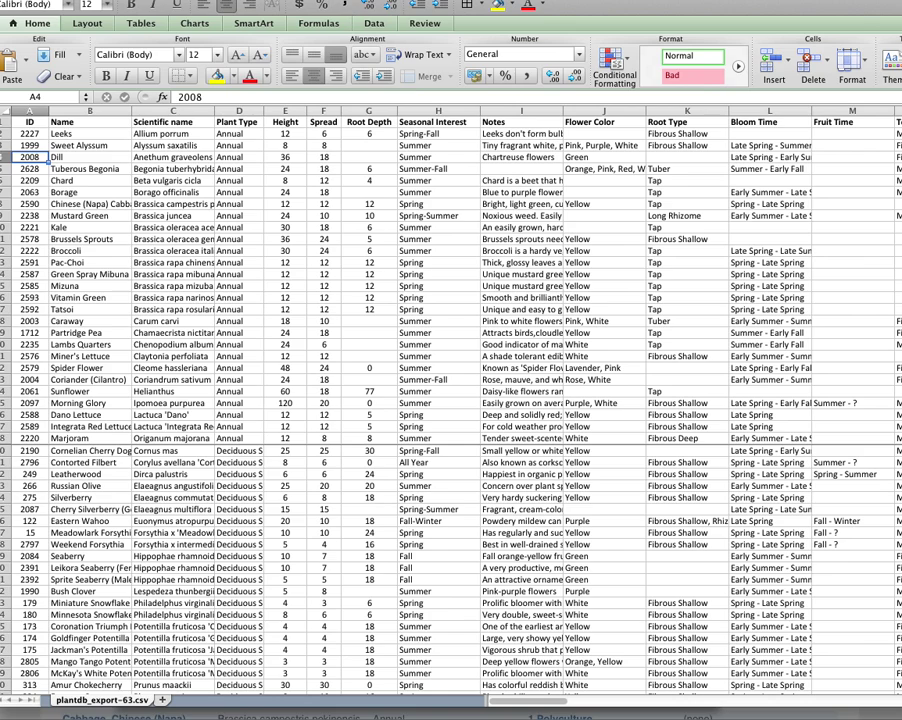
{"action": "left_click_drag", "start_coordinate": [898, 716], "coordinate": [532, 711]}
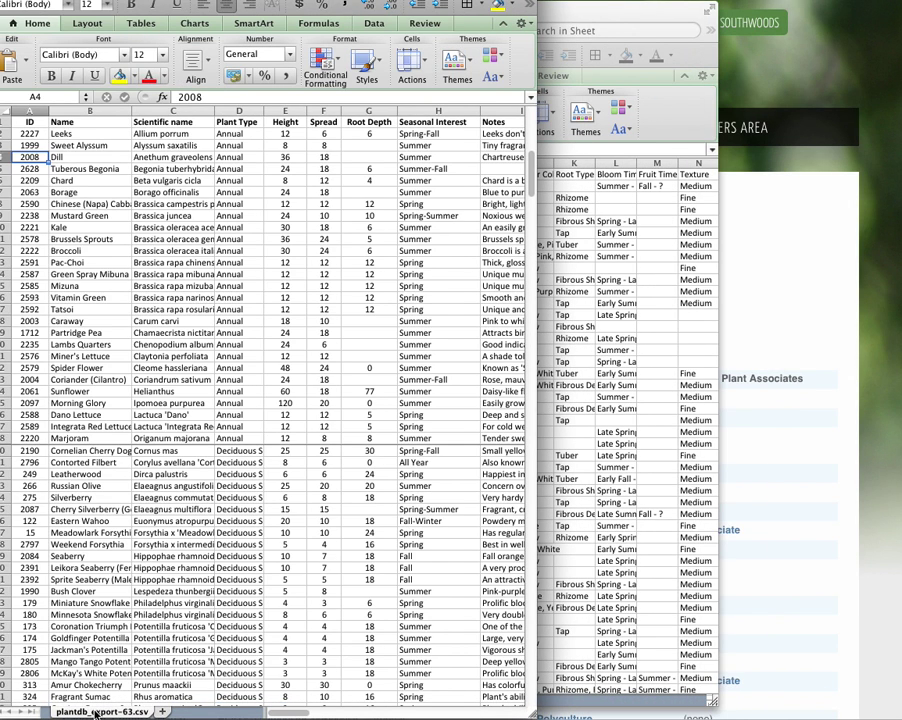
Step: Rename the sheet of the saved plant workbook as Plant List
{"action": "double_click", "coordinate": [95, 712]}
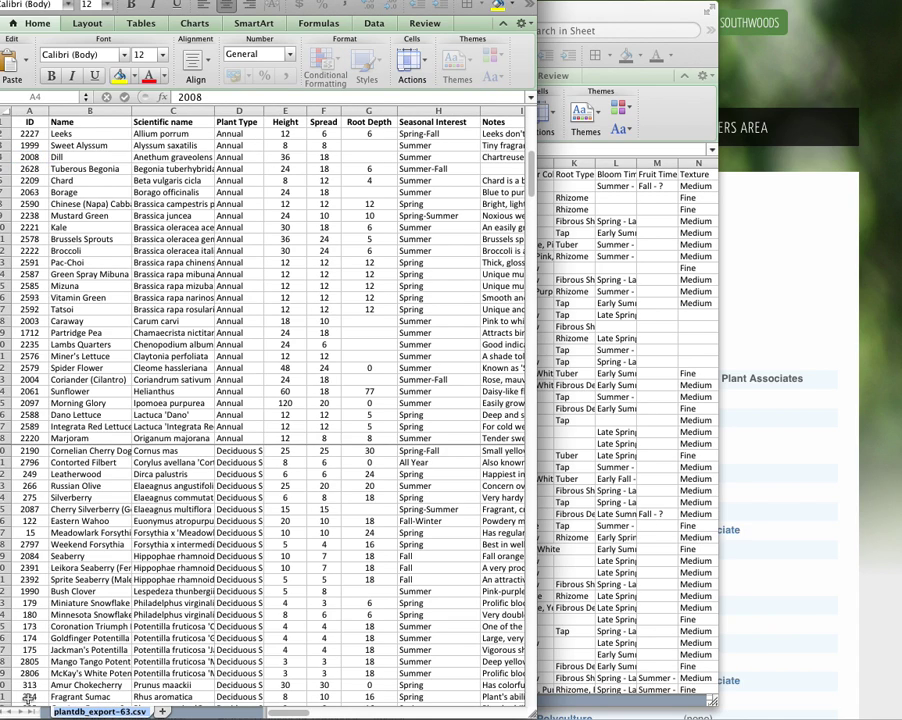
{"action": "type", "text": "Plant List"}
{"action": "key", "text": "Return"}
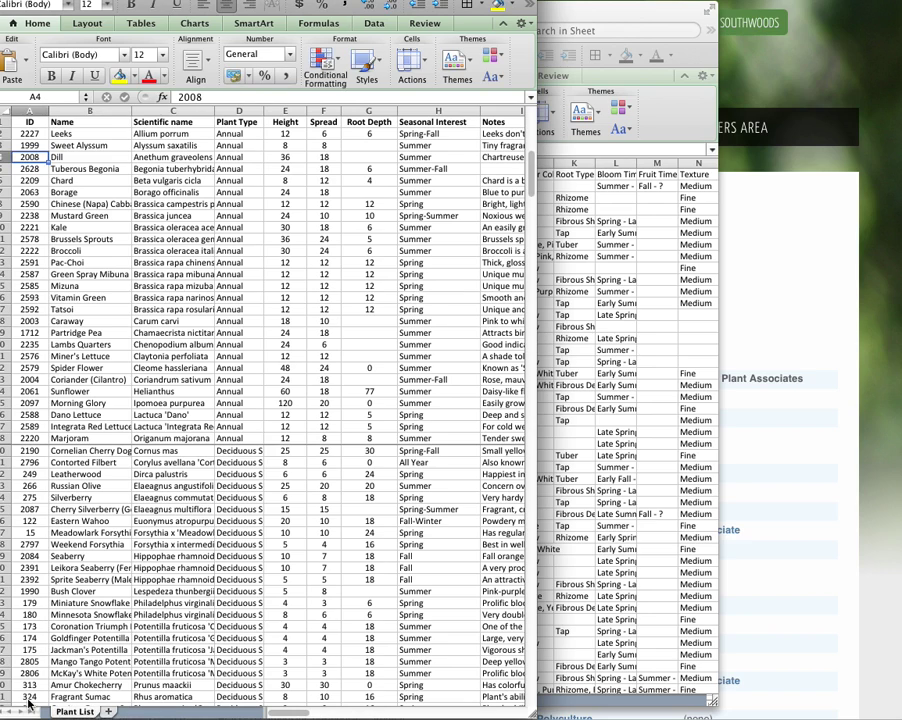
Step: Bring the newly exported workbook forward and rename its sheet as Food
{"action": "left_click", "coordinate": [540, 382]}
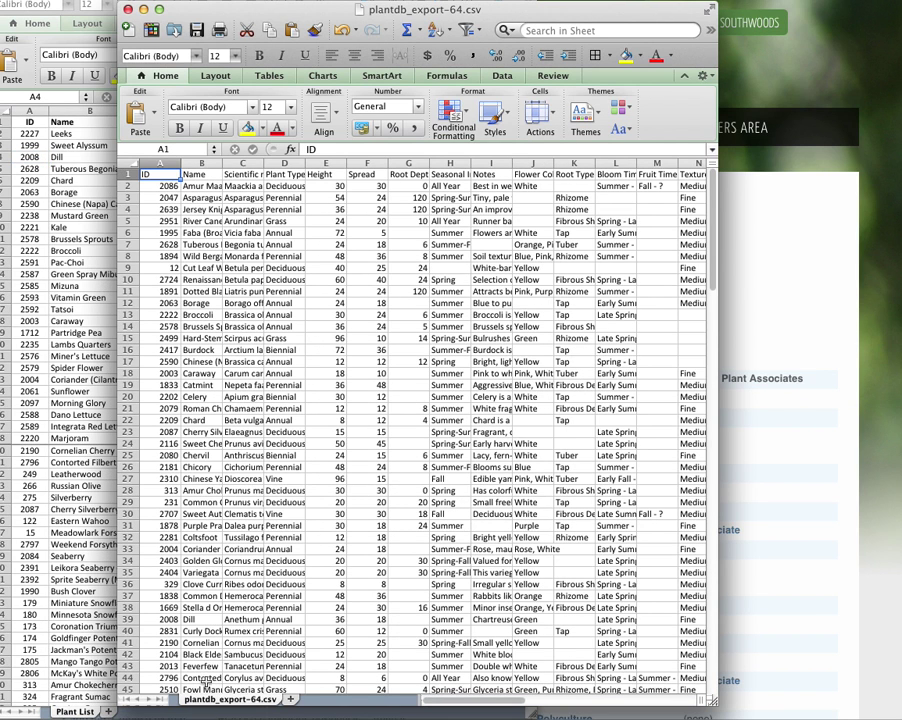
{"action": "double_click", "coordinate": [229, 696]}
{"action": "type", "text": "Food"}
{"action": "key", "text": "Return"}
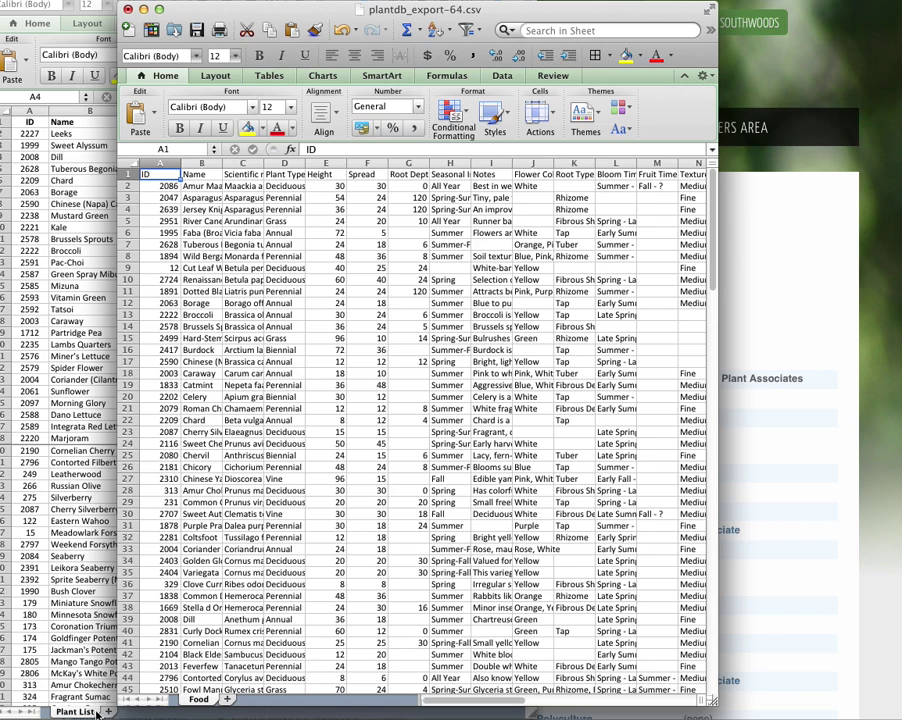
Step: Copy the Food sheet into the saved plant workbook and place it after the Plant List sheet
{"action": "left_click_drag", "start_coordinate": [80, 712], "coordinate": [101, 715]}
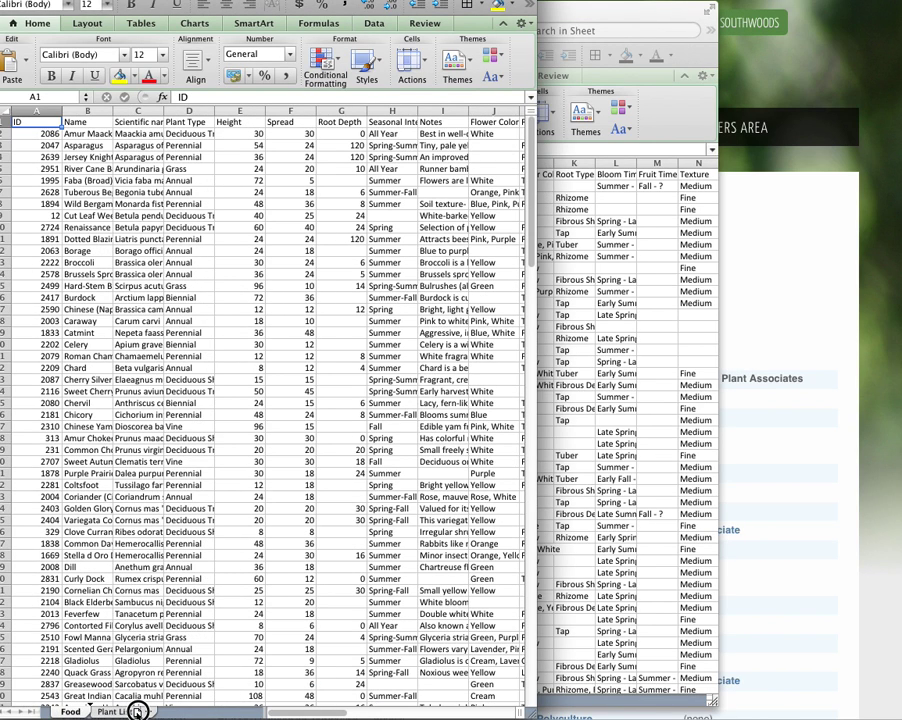
{"action": "left_click", "coordinate": [78, 710]}
{"action": "left_click_drag", "start_coordinate": [80, 710], "coordinate": [145, 713]}
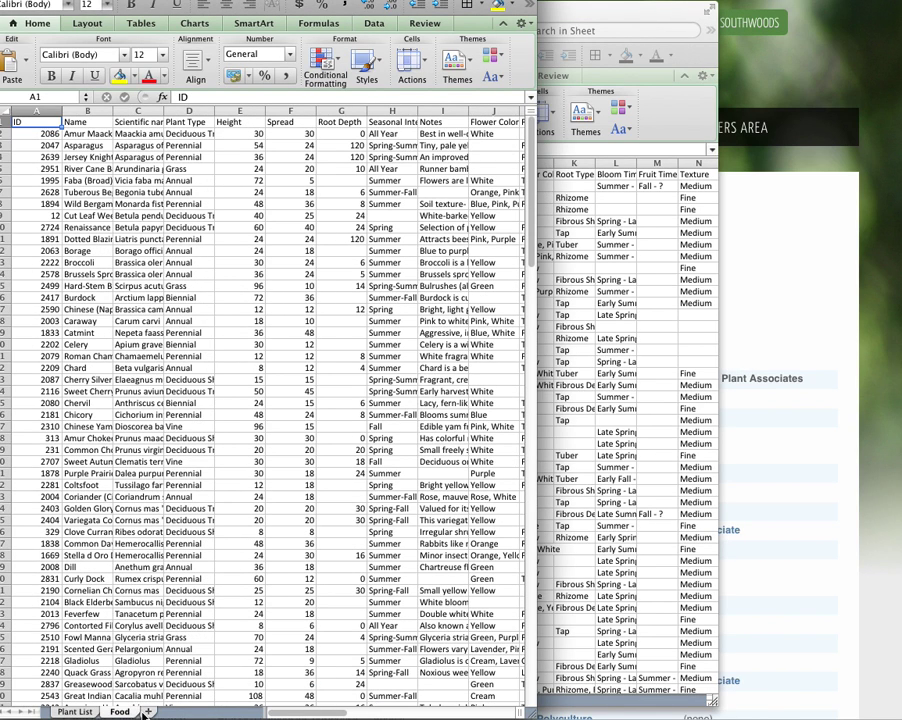
{"action": "left_click", "coordinate": [82, 712]}
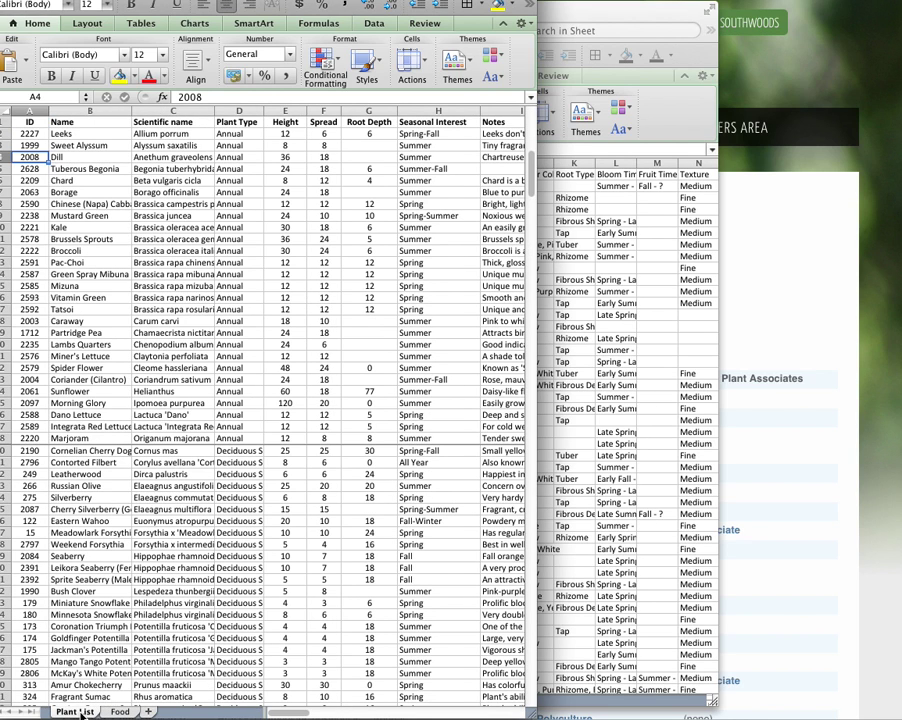
{"action": "left_click", "coordinate": [120, 711]}
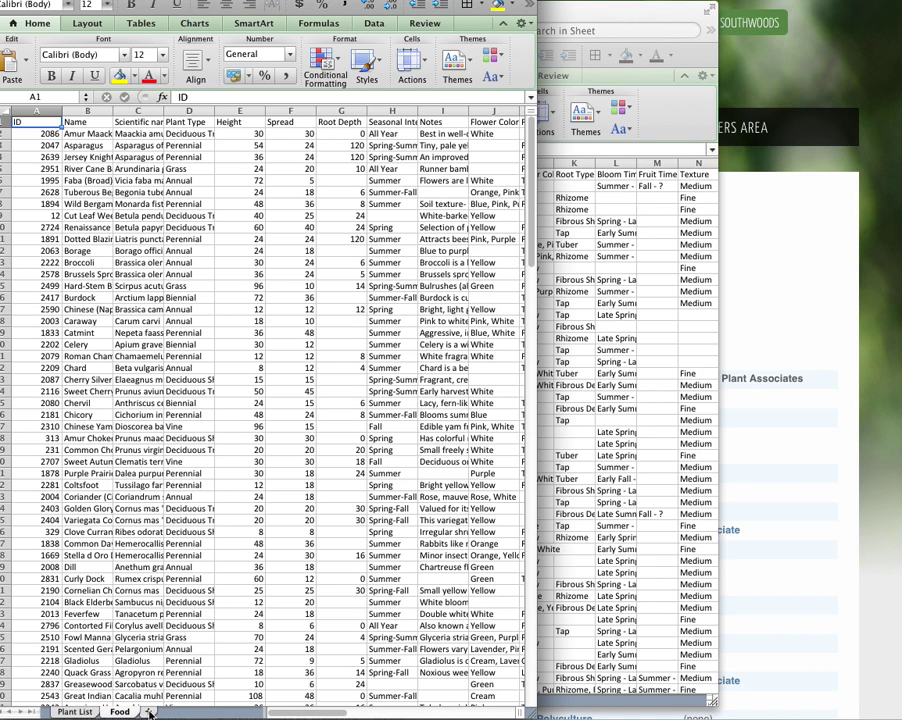
Step: Return to the browser and search the database with Food unticked and Nitrogen Fixer ticked, keeping the other site criteria
{"action": "left_click", "coordinate": [767, 538]}
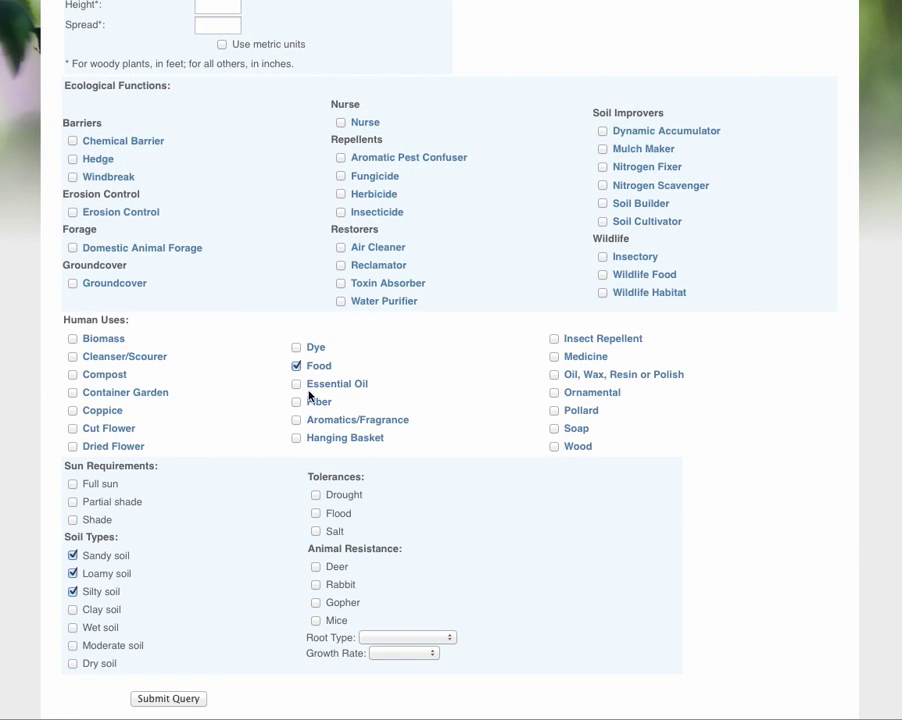
{"action": "left_click", "coordinate": [296, 366]}
{"action": "left_click", "coordinate": [602, 167]}
{"action": "left_click", "coordinate": [168, 699]}
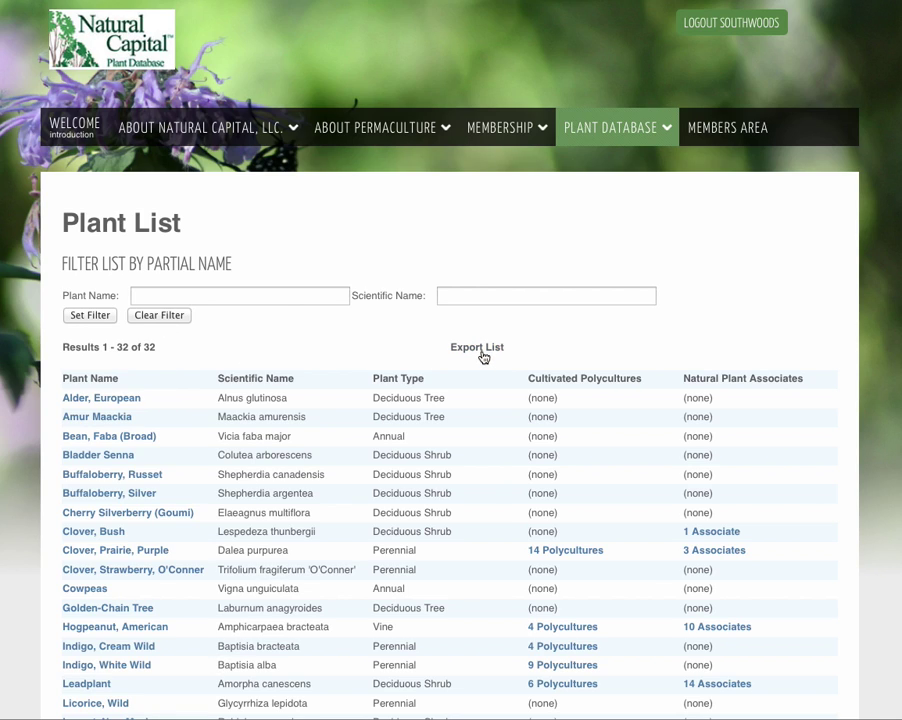
Step: Export the nitrogen fixer plant list and open plantdb_export.csv in Microsoft Excel, dismissing the file error
{"action": "left_click", "coordinate": [485, 352]}
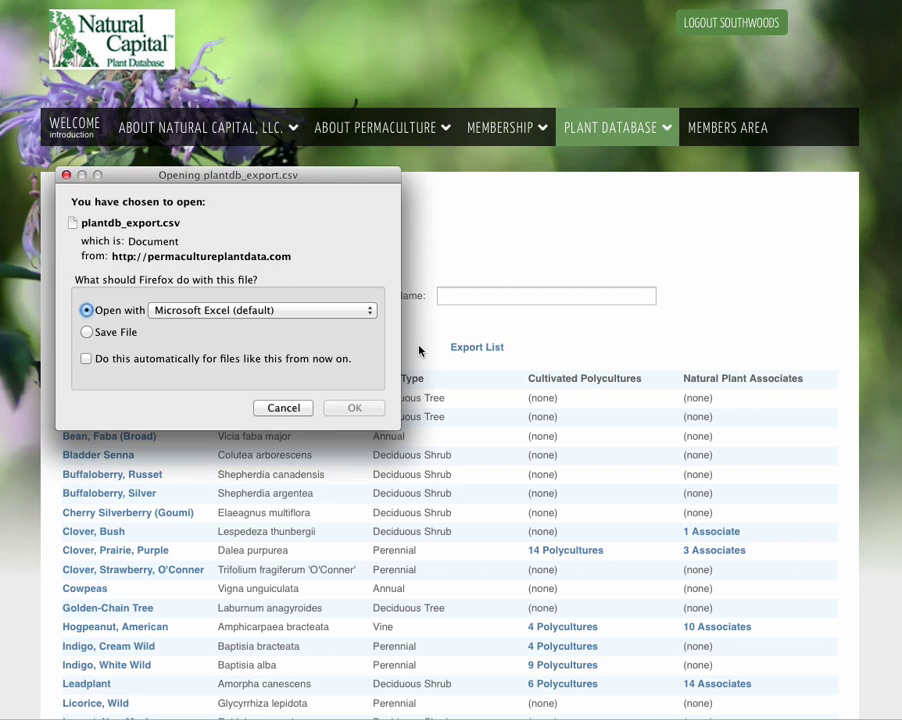
{"action": "left_click", "coordinate": [356, 409]}
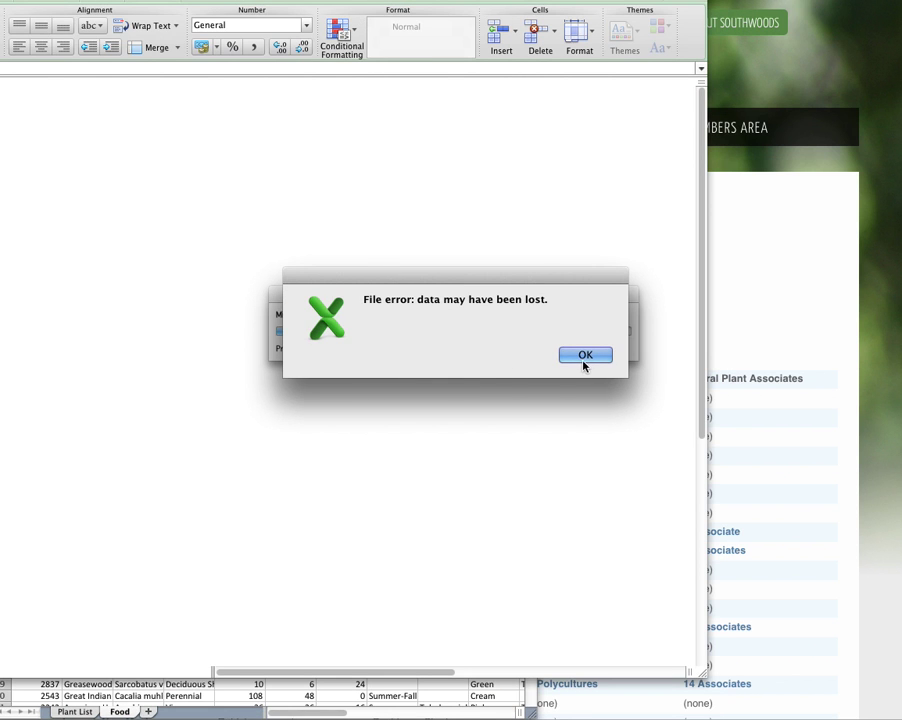
{"action": "left_click", "coordinate": [580, 355]}
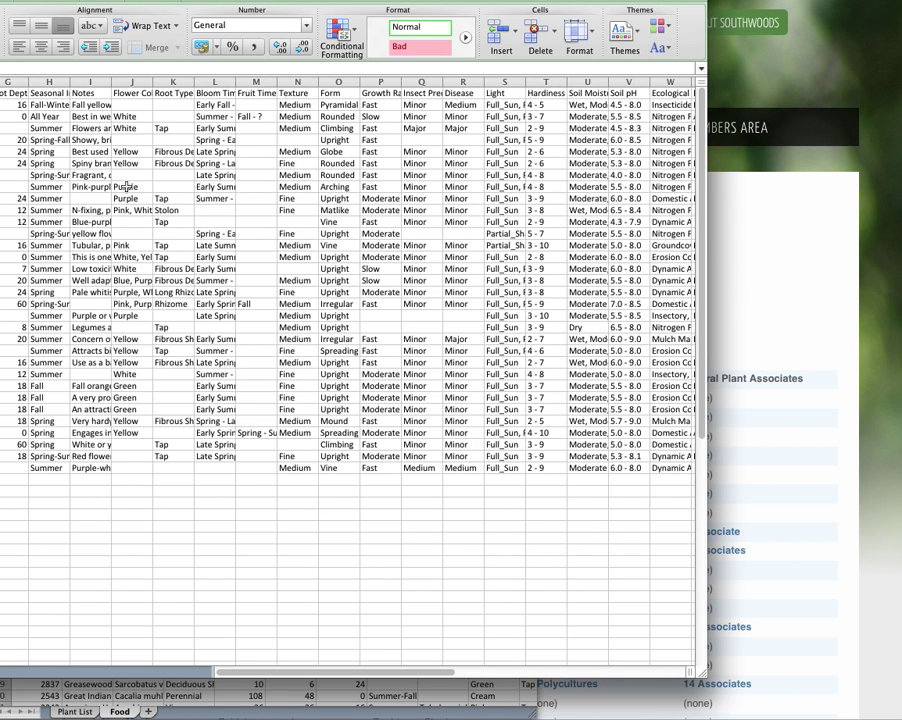
Step: Rename the exported sheet as Nitrogen Fixers and copy it into the plant workbook after the Food sheet
{"action": "left_click_drag", "start_coordinate": [697, 672], "coordinate": [290, 592]}
{"action": "left_click_drag", "start_coordinate": [160, 2], "coordinate": [634, 2]}
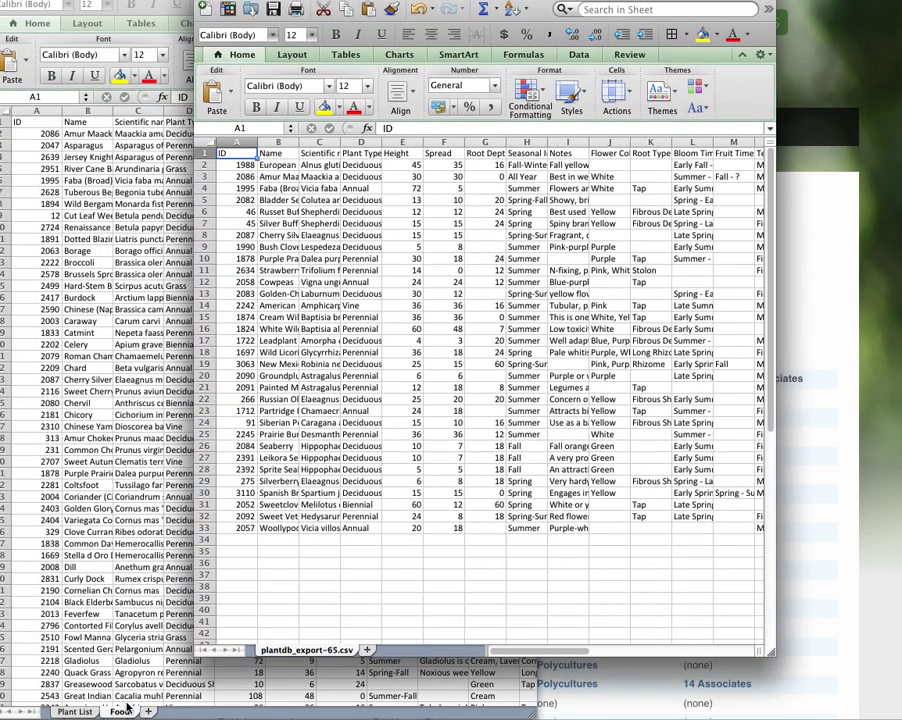
{"action": "double_click", "coordinate": [309, 651]}
{"action": "type", "text": "Nitrogen"}
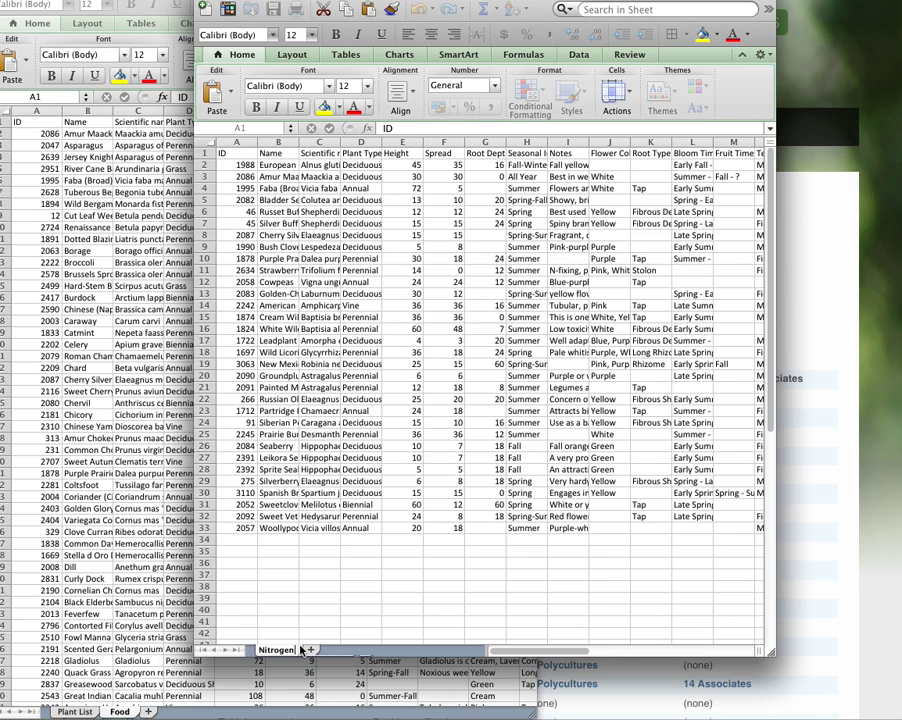
{"action": "type", "text": " Fixers"}
{"action": "key", "text": "Return"}
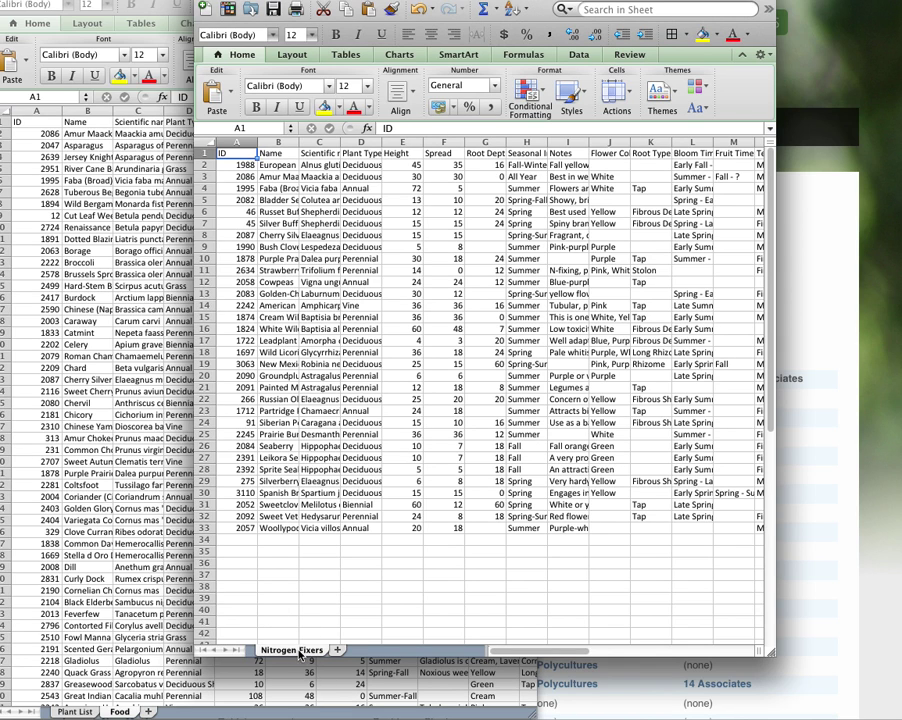
{"action": "left_click_drag", "start_coordinate": [300, 655], "coordinate": [150, 710]}
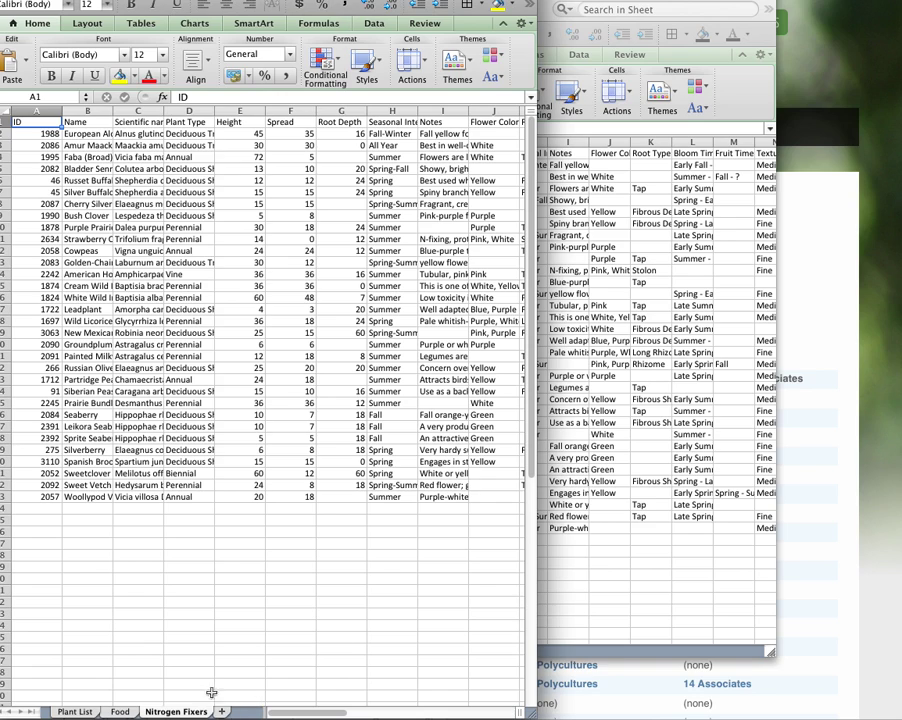
Step: Return to the browser and search the database with Nitrogen Fixer unticked and Windbreak ticked, keeping the other site criteria
{"action": "left_click", "coordinate": [628, 692]}
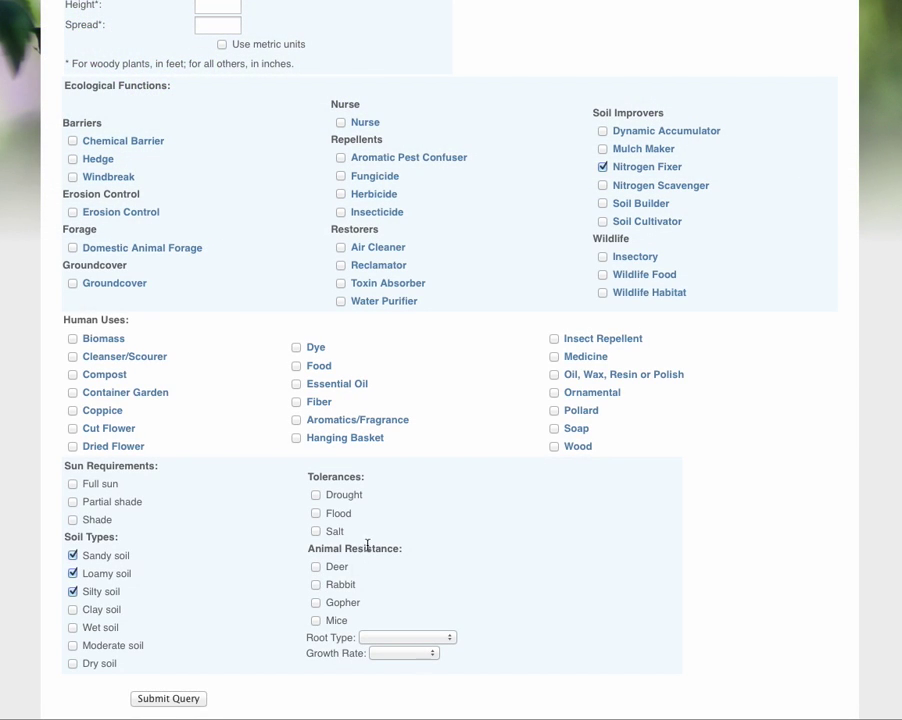
{"action": "left_click", "coordinate": [603, 167]}
{"action": "scroll", "coordinate": [493, 241], "scroll_direction": "up", "scroll_amount": 3}
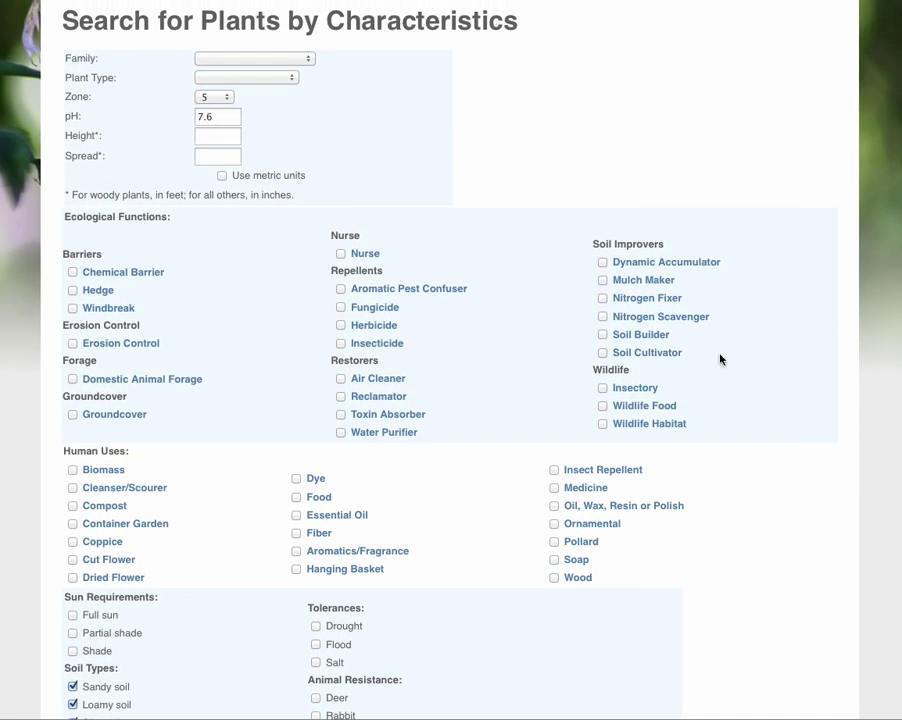
{"action": "scroll", "coordinate": [450, 360], "scroll_direction": "down", "scroll_amount": 4}
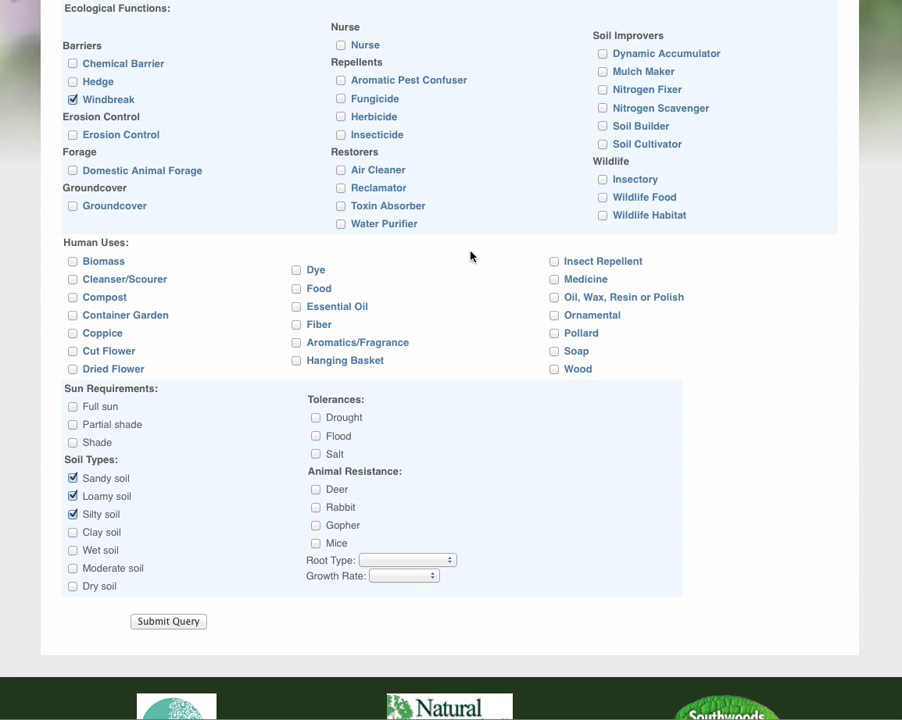
{"action": "left_click", "coordinate": [177, 622]}
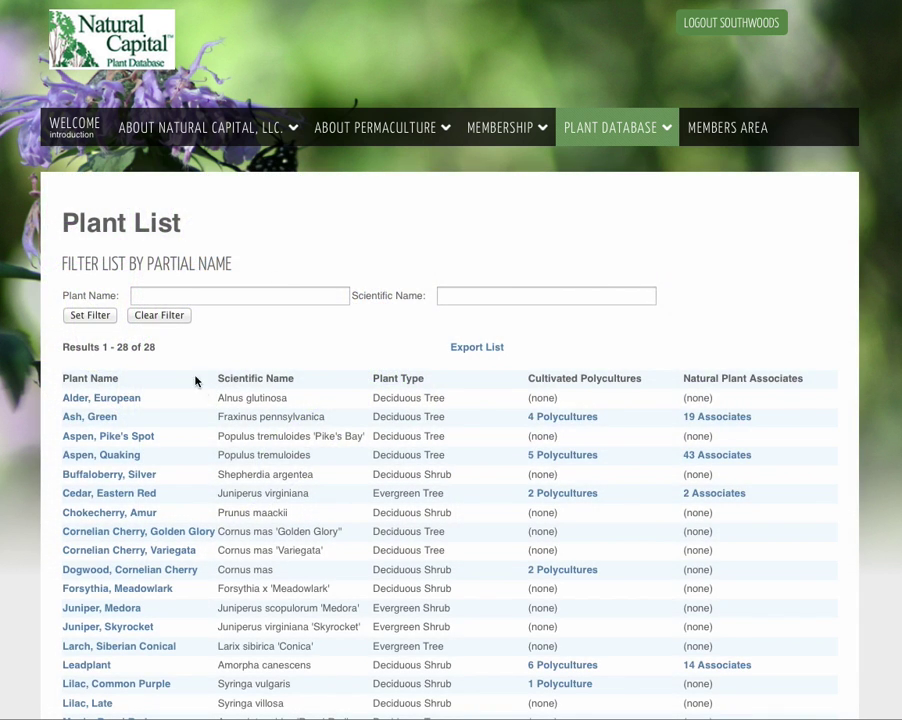
Step: Export the windbreak plant list and open plantdb_export.csv in Microsoft Excel, dismissing the file error
{"action": "scroll", "coordinate": [450, 400], "scroll_direction": "down", "scroll_amount": 5}
{"action": "scroll", "coordinate": [450, 400], "scroll_direction": "up", "scroll_amount": 4}
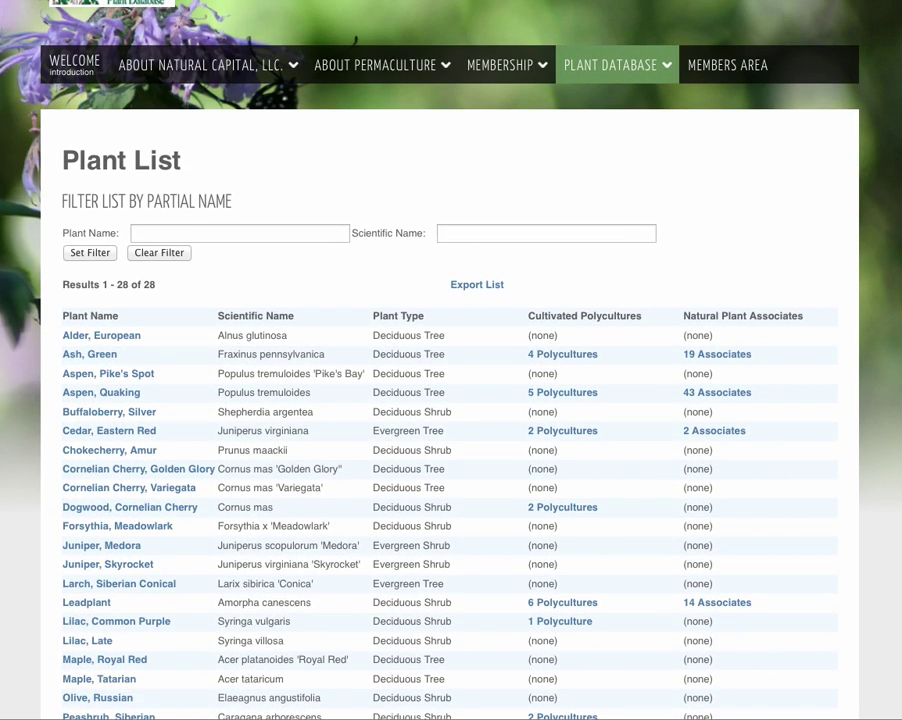
{"action": "left_click", "coordinate": [478, 284]}
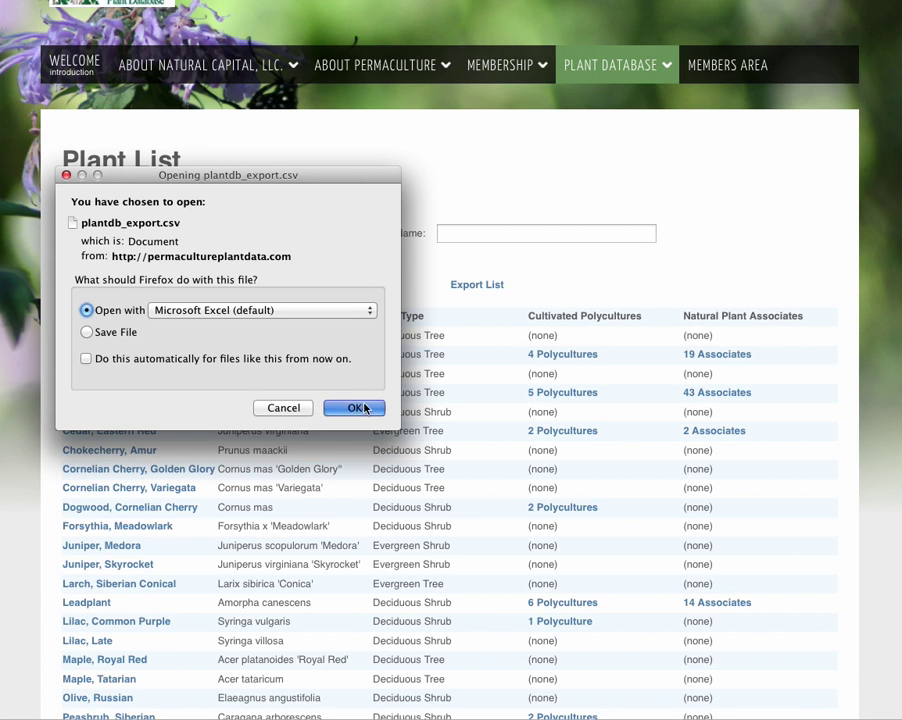
{"action": "left_click", "coordinate": [358, 408]}
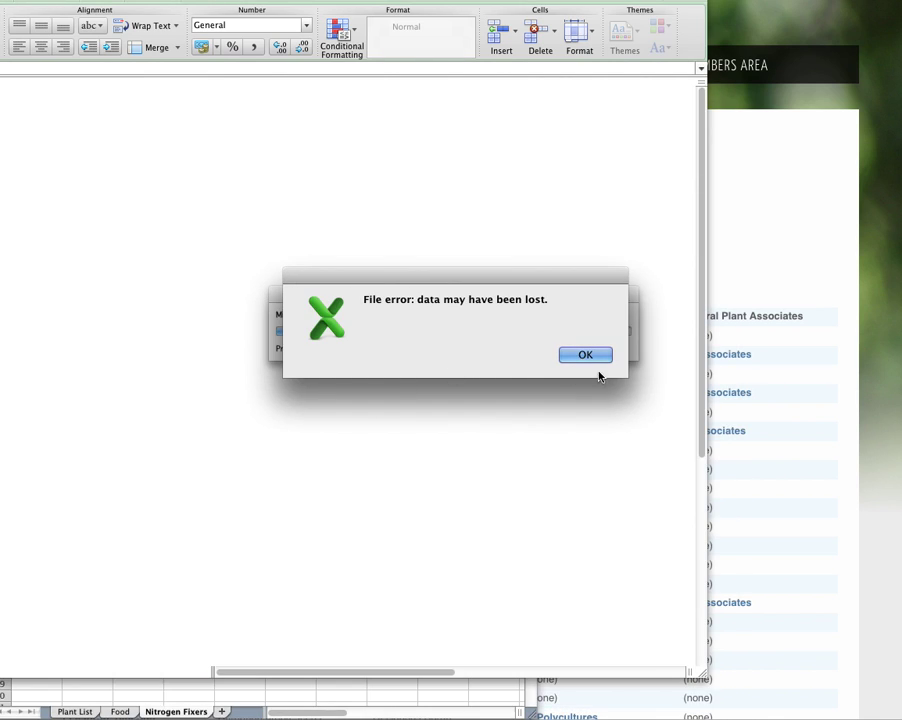
{"action": "left_click", "coordinate": [584, 355]}
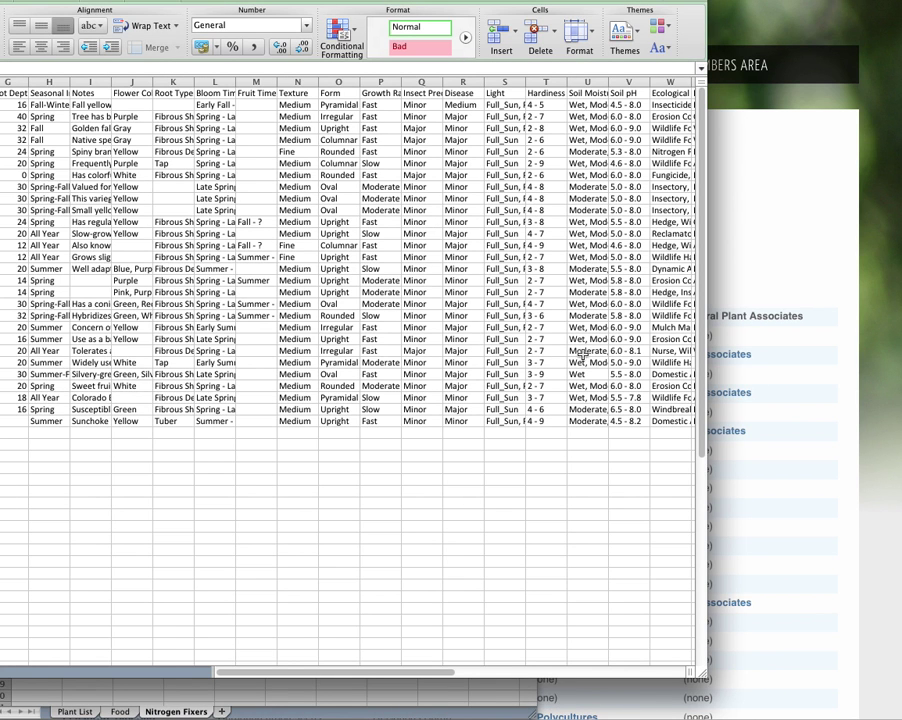
Step: Shrink the export window and bring it fully into view, then rename its sheet as Wind Break
{"action": "left_click_drag", "start_coordinate": [700, 662], "coordinate": [346, 556]}
{"action": "left_click_drag", "start_coordinate": [280, 5], "coordinate": [566, 28]}
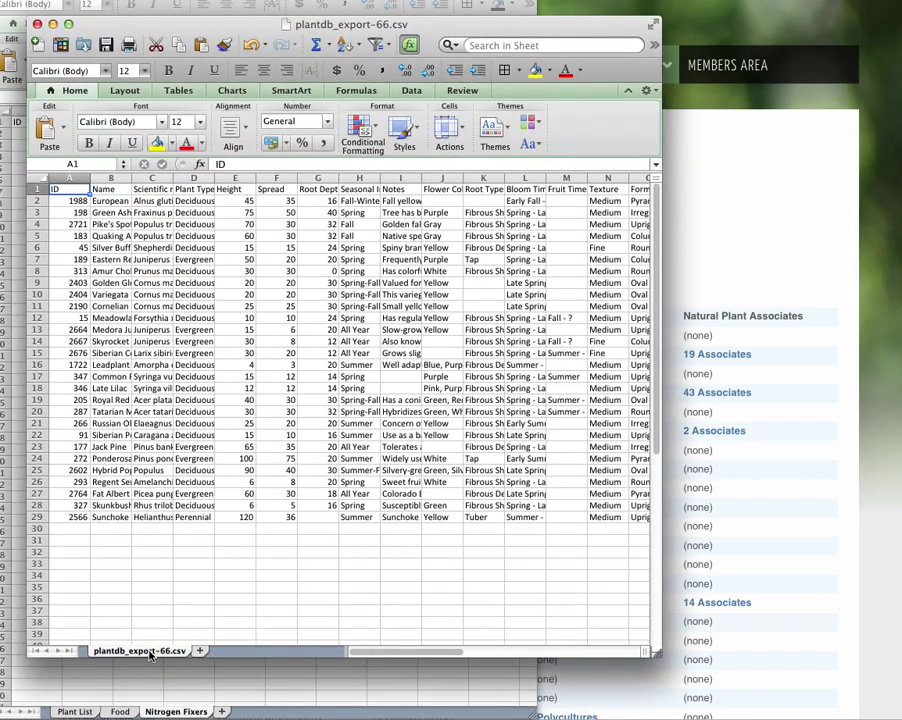
{"action": "double_click", "coordinate": [152, 650]}
{"action": "type", "text": "Win"}
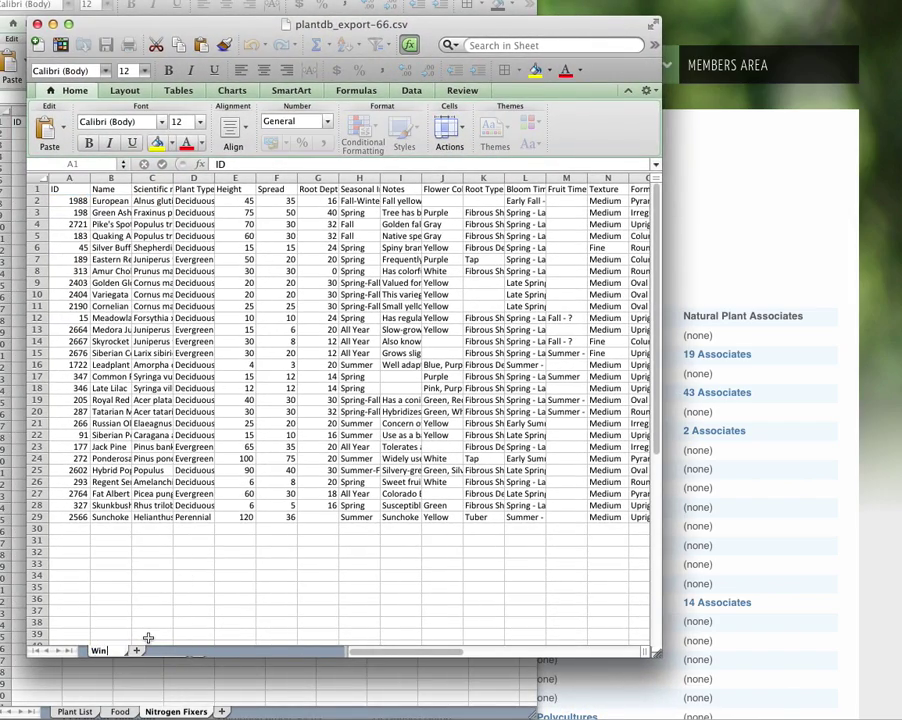
{"action": "type", "text": "d Break"}
{"action": "key", "text": "Return"}
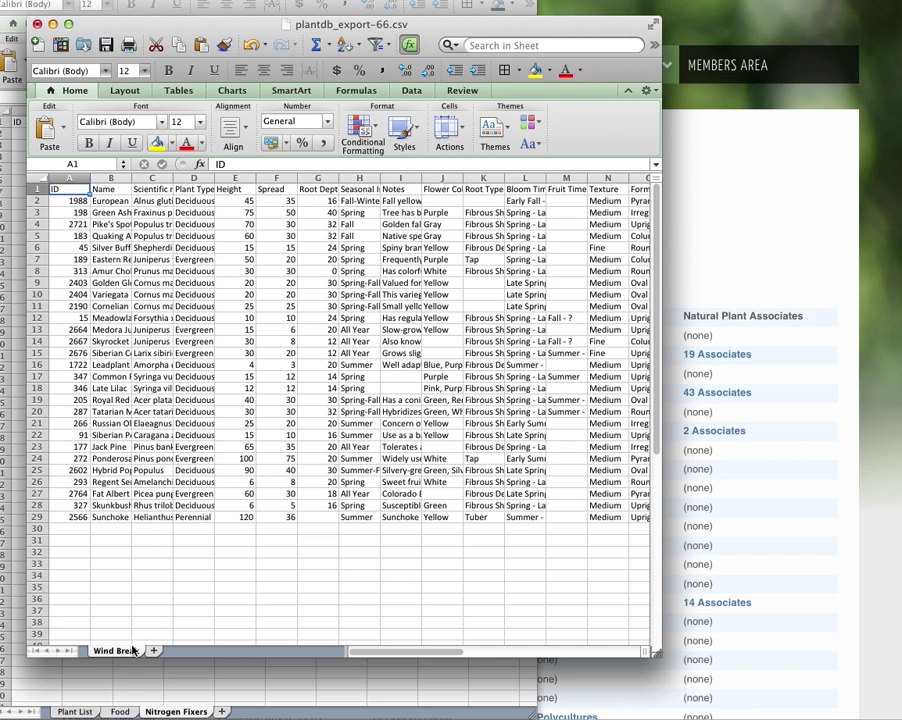
Step: Try to copy the Wind Break sheet into the plant workbook behind the export window
{"action": "left_click_drag", "start_coordinate": [133, 650], "coordinate": [217, 711]}
{"action": "left_click_drag", "start_coordinate": [126, 655], "coordinate": [220, 708]}
{"action": "left_click", "coordinate": [315, 608]}
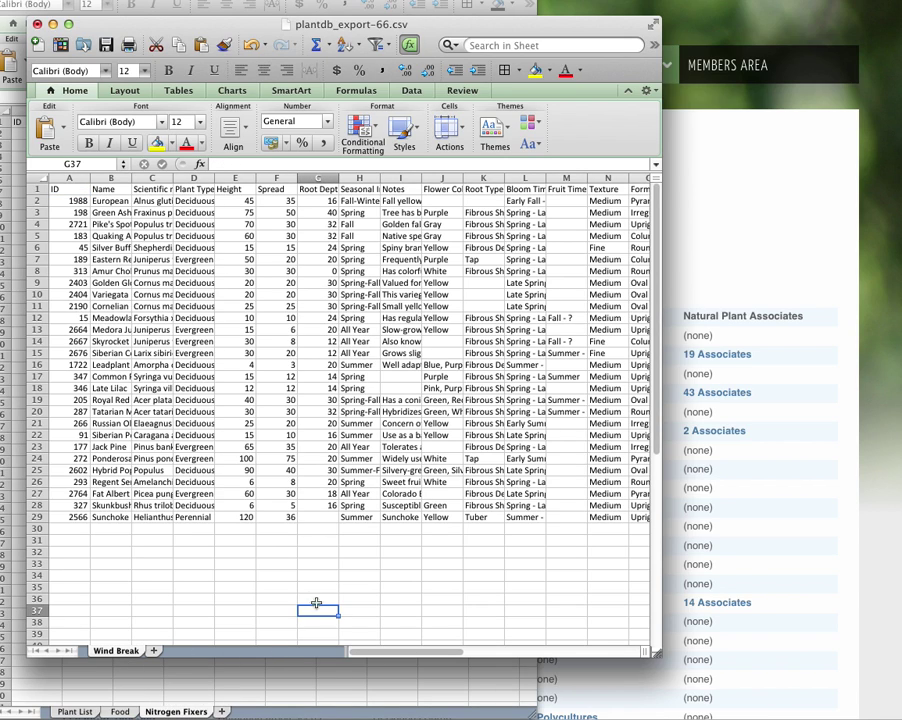
{"action": "left_click", "coordinate": [162, 705]}
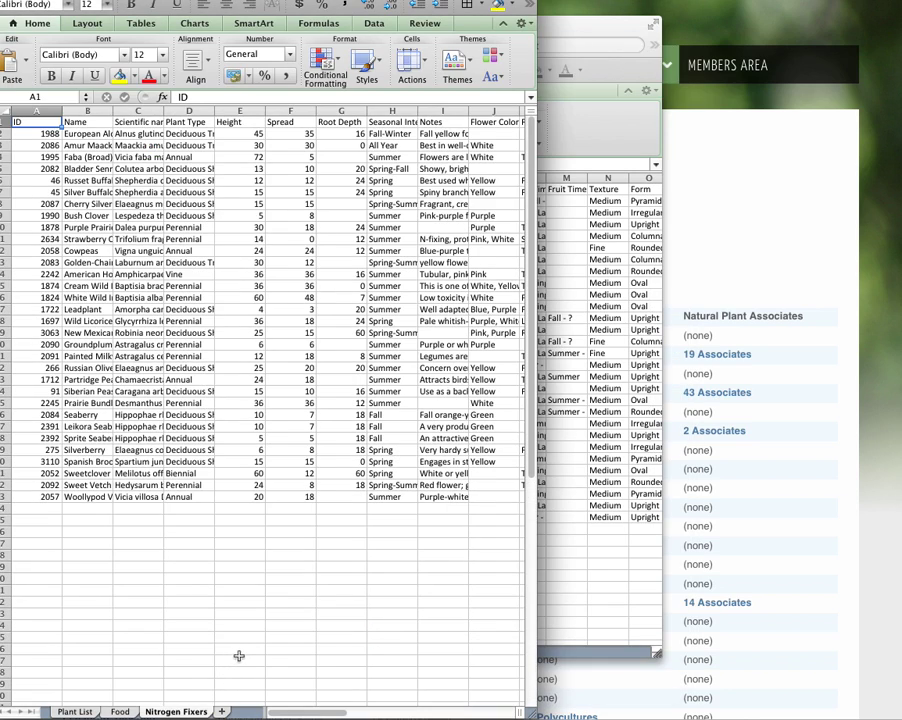
{"action": "left_click", "coordinate": [566, 630]}
{"action": "left_click", "coordinate": [140, 655]}
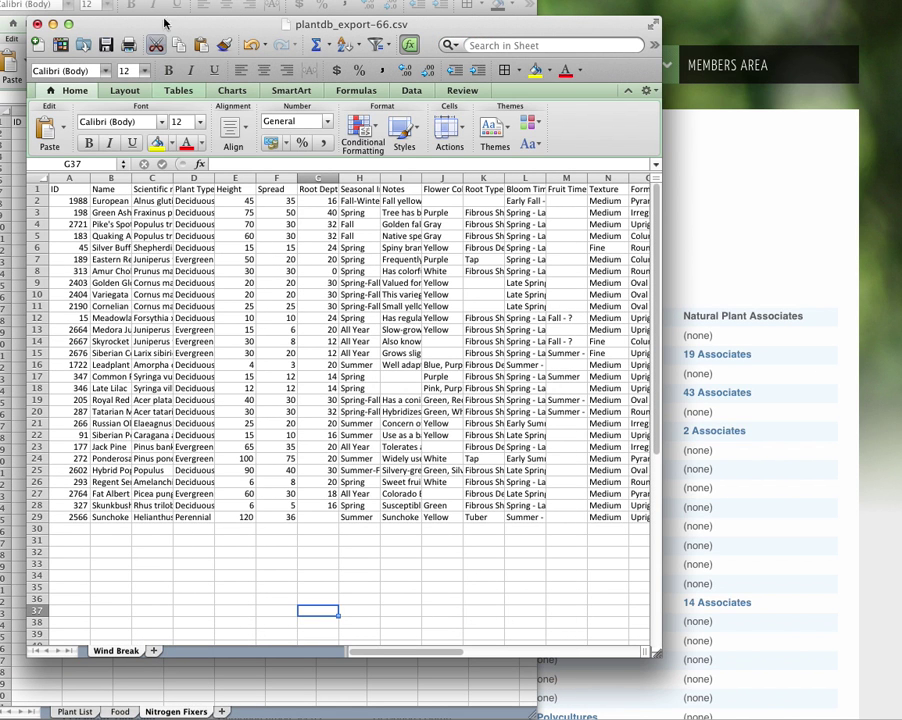
Step: Move the export window clear of the plant workbook and copy the Wind Break sheet after the Nitrogen Fixers sheet
{"action": "left_click_drag", "start_coordinate": [165, 22], "coordinate": [452, 72]}
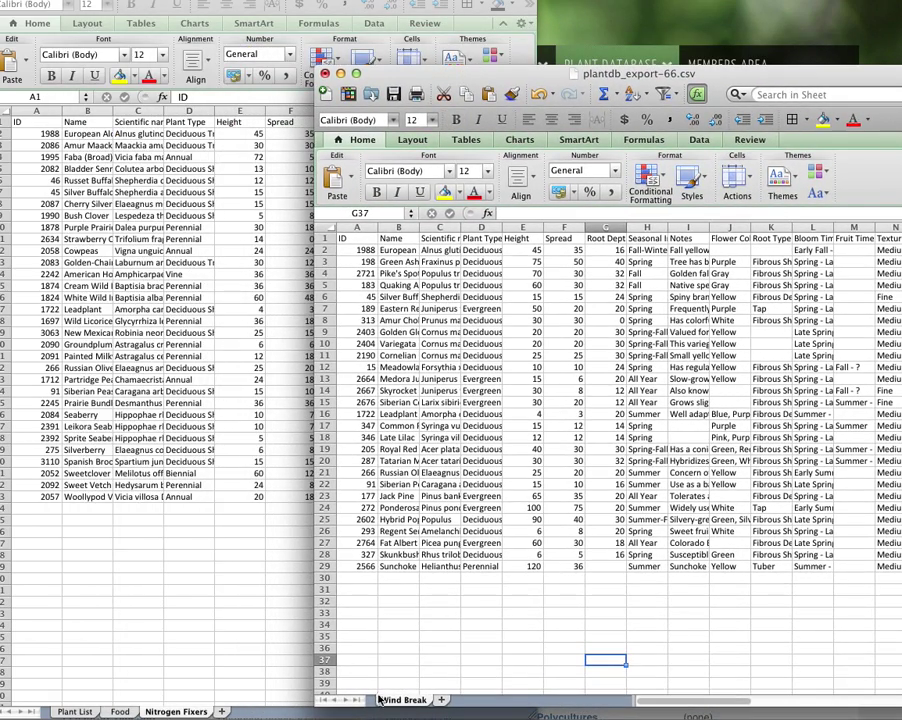
{"action": "left_click_drag", "start_coordinate": [380, 700], "coordinate": [224, 703]}
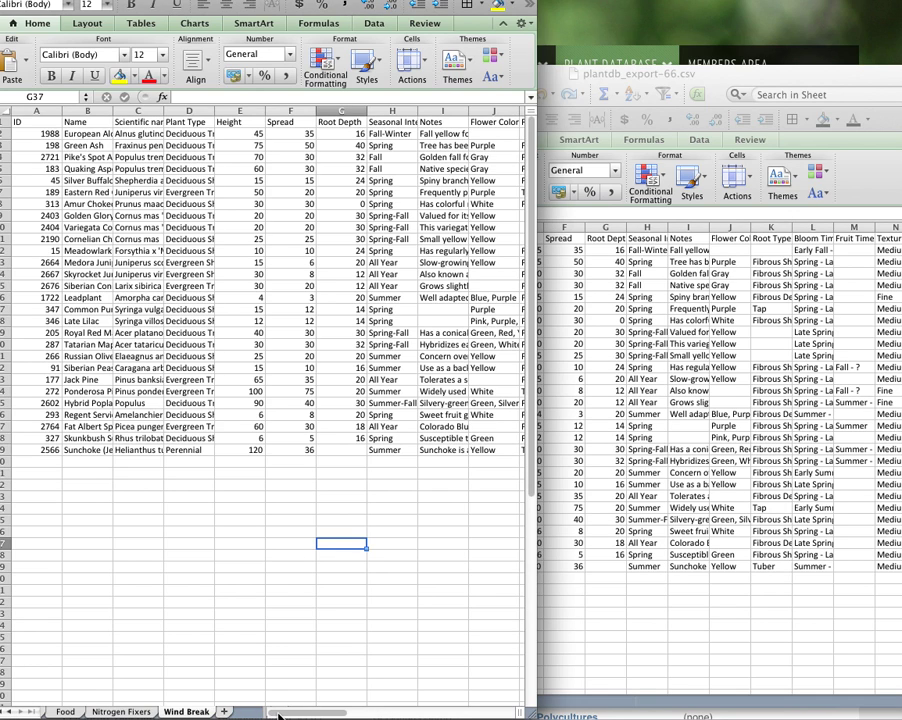
Step: Look through the Plant List, Food, Nitrogen Fixers and Wind Break sheets of the plant workbook
{"action": "left_click", "coordinate": [45, 712]}
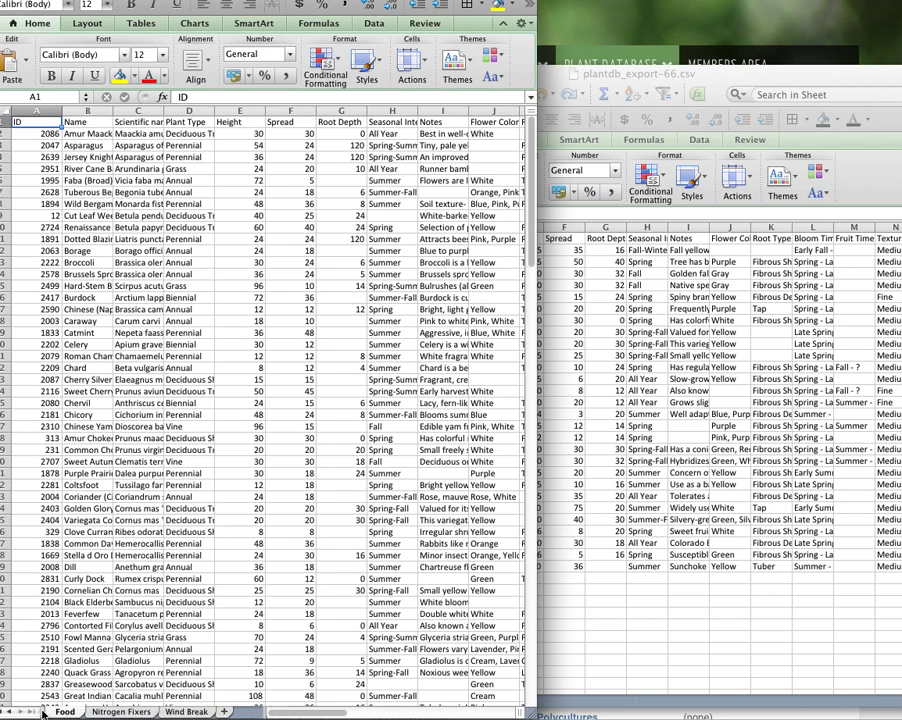
{"action": "left_click", "coordinate": [44, 712]}
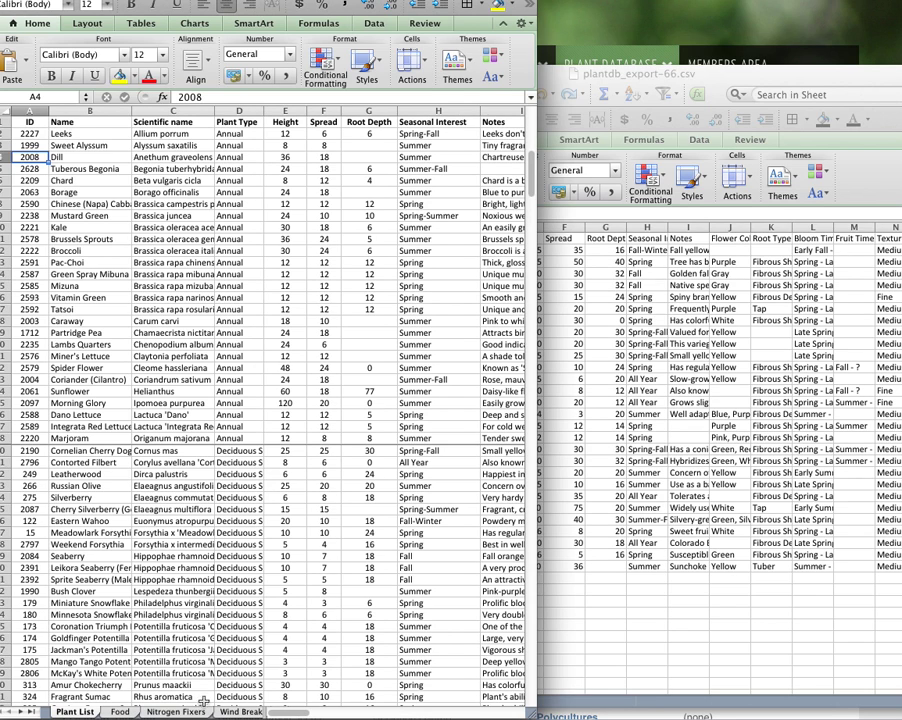
{"action": "left_click", "coordinate": [131, 713]}
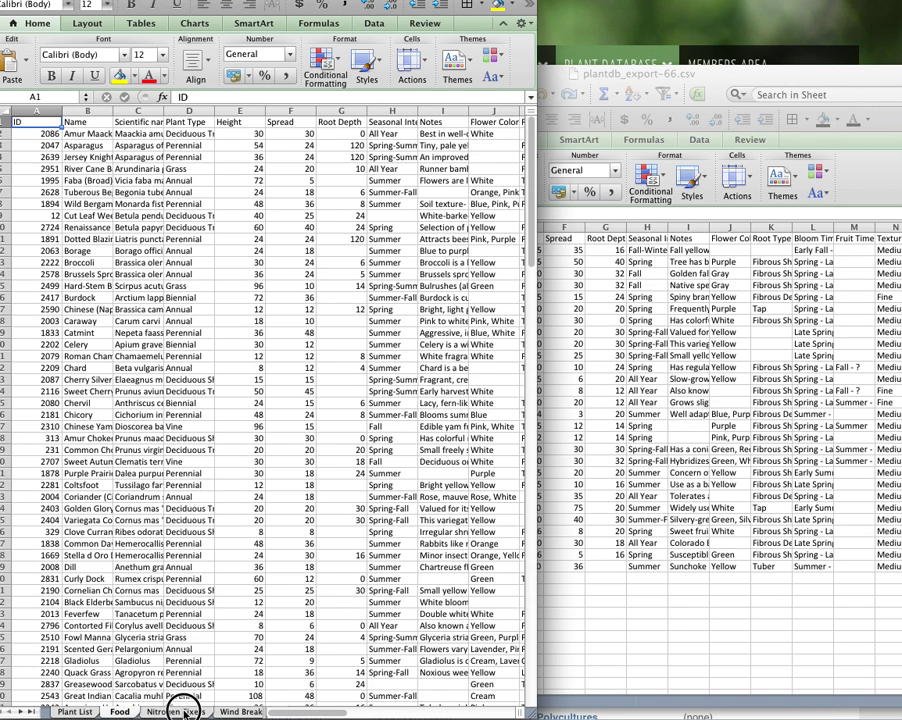
{"action": "left_click", "coordinate": [181, 711]}
{"action": "left_click", "coordinate": [241, 711]}
{"action": "left_click", "coordinate": [65, 712]}
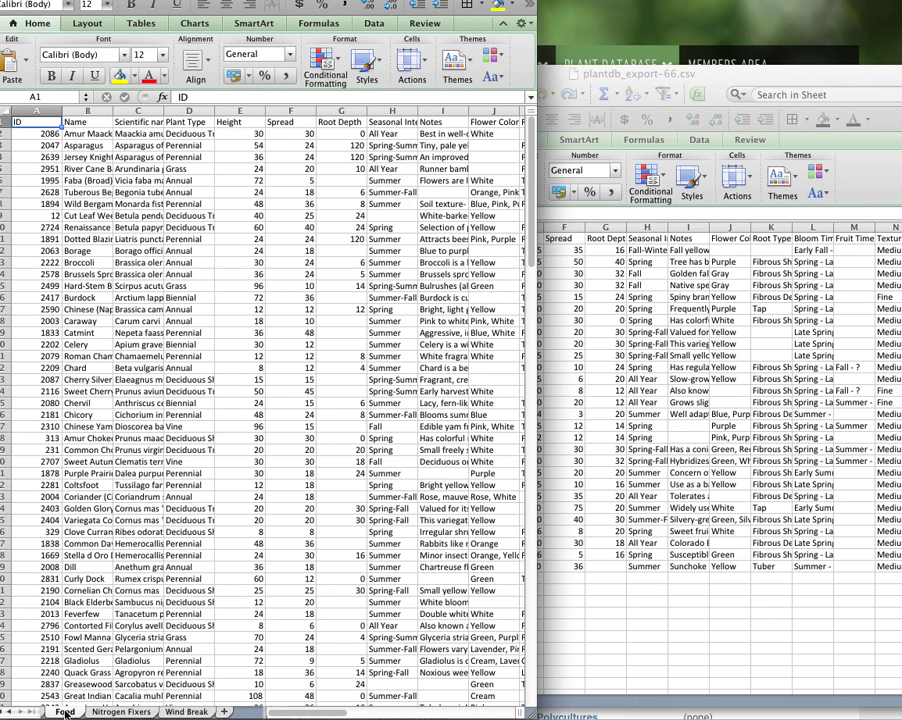
{"action": "left_click", "coordinate": [44, 713]}
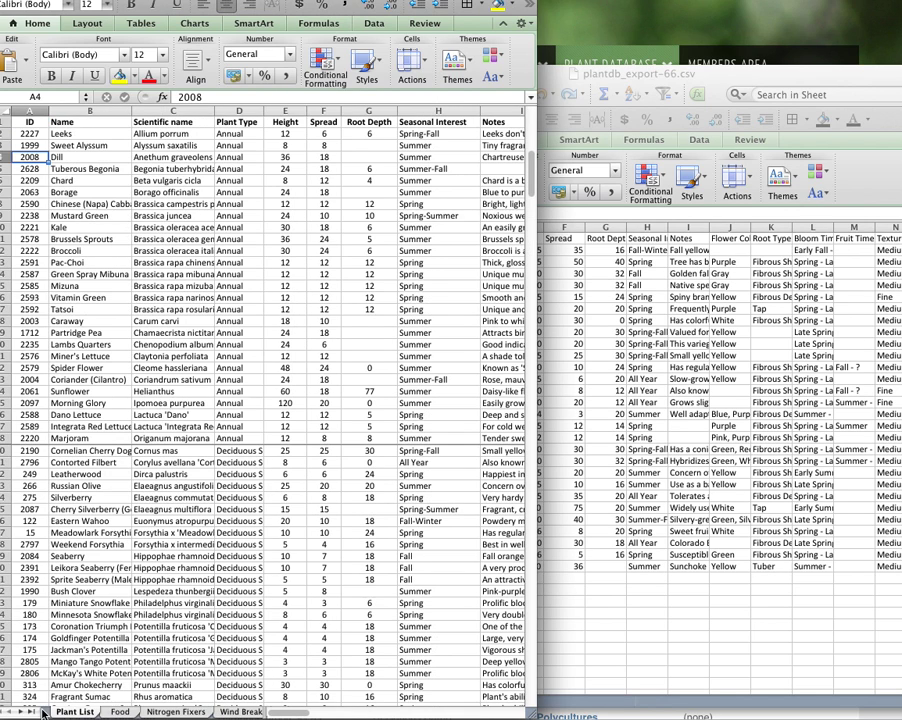
{"action": "left_click", "coordinate": [128, 712]}
{"action": "left_click", "coordinate": [171, 712]}
{"action": "left_click", "coordinate": [239, 712]}
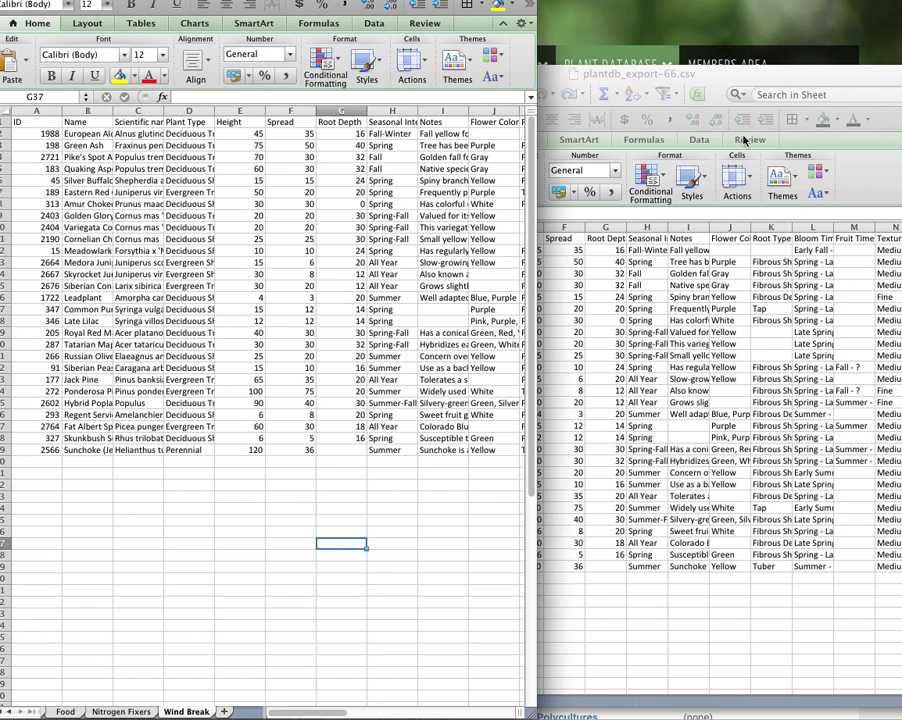
Step: Return to the browser and search with Windbreak unticked and the plant type set to Deciduous Tree, keeping the other site criteria
{"action": "left_click", "coordinate": [660, 58]}
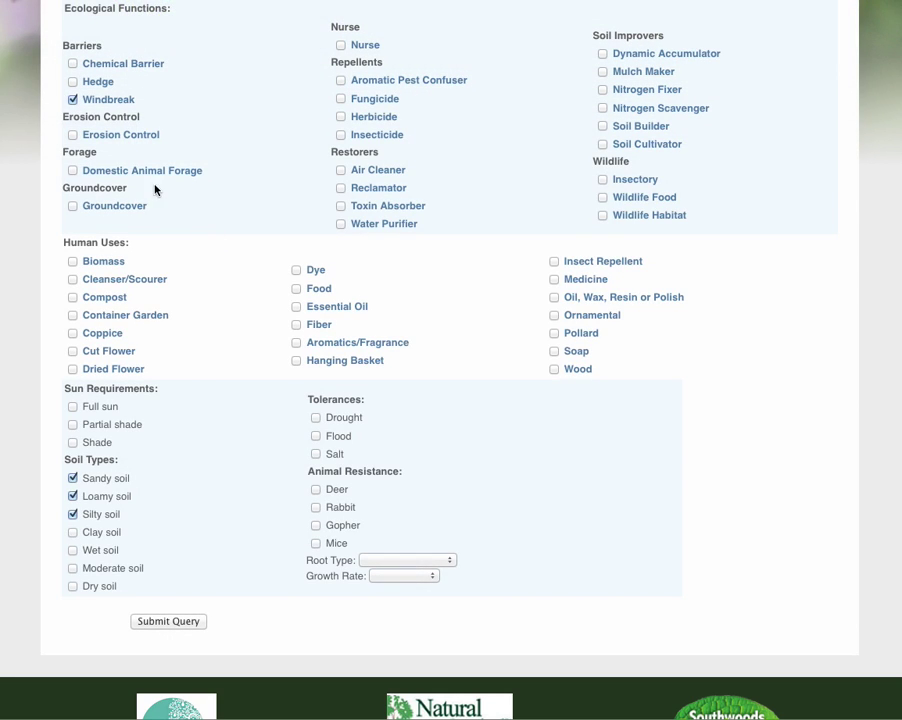
{"action": "left_click", "coordinate": [73, 99]}
{"action": "scroll", "coordinate": [312, 436], "scroll_direction": "up", "scroll_amount": 8}
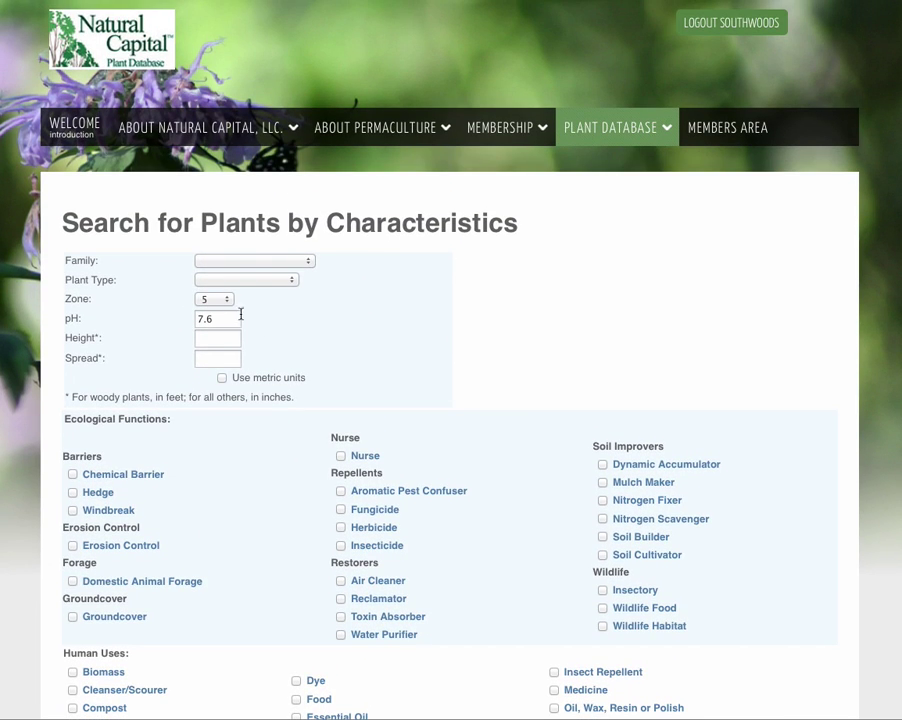
{"action": "left_click", "coordinate": [231, 280]}
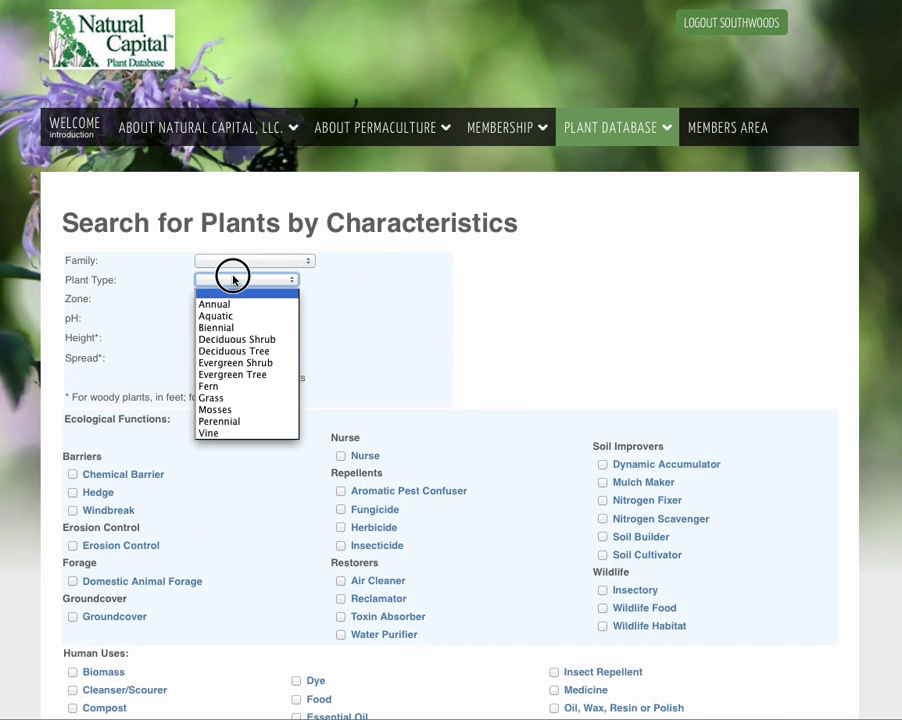
{"action": "left_click", "coordinate": [258, 352]}
{"action": "scroll", "coordinate": [201, 500], "scroll_direction": "down", "scroll_amount": 8}
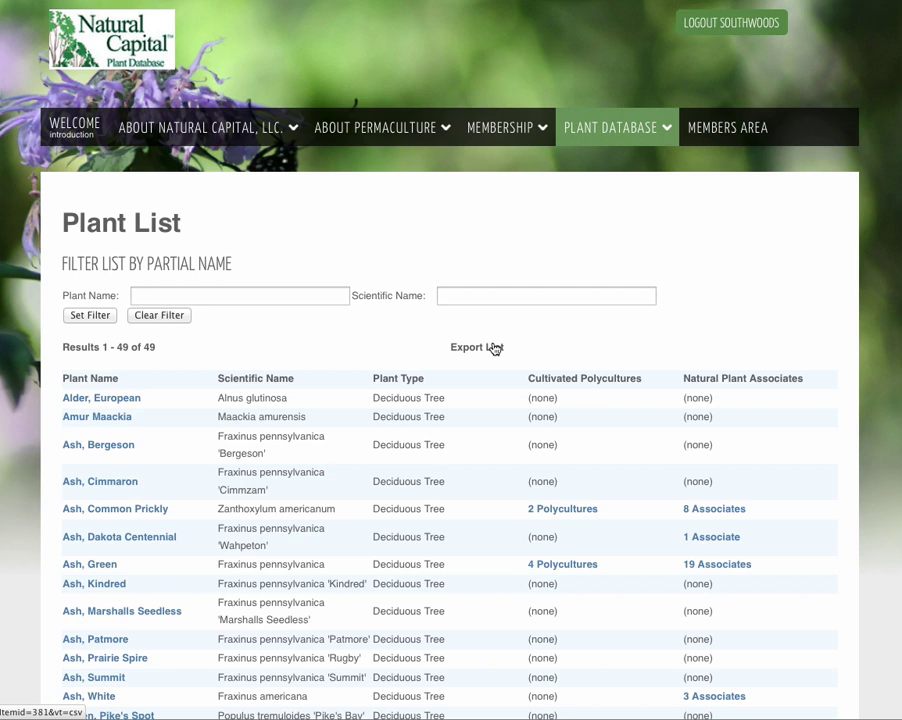
Step: Export the deciduous tree list and open plantdb_export.csv in Microsoft Excel
{"action": "left_click", "coordinate": [495, 347]}
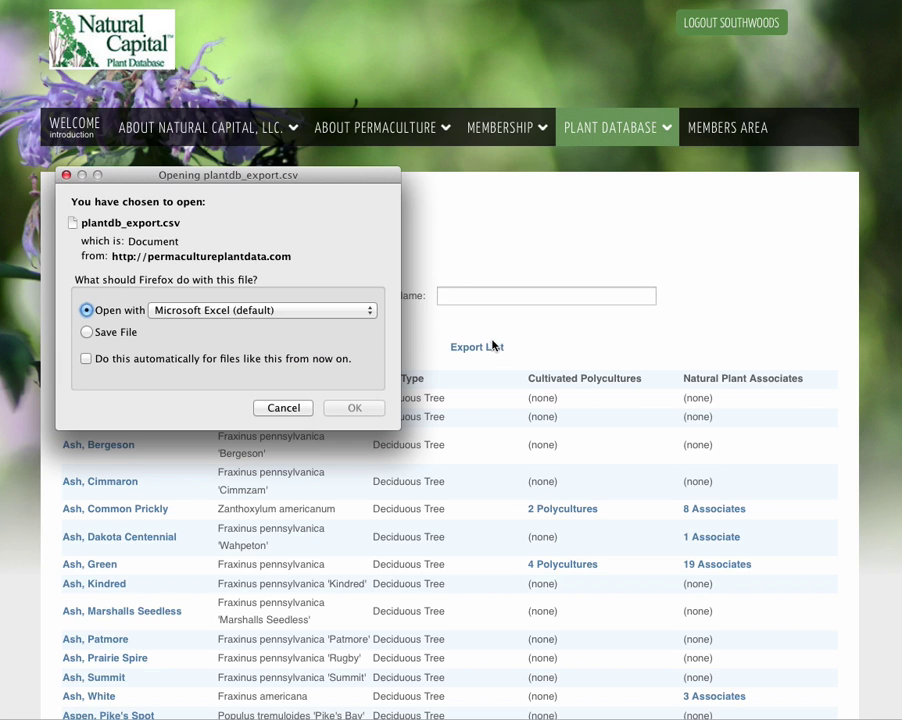
{"action": "left_click", "coordinate": [356, 408]}
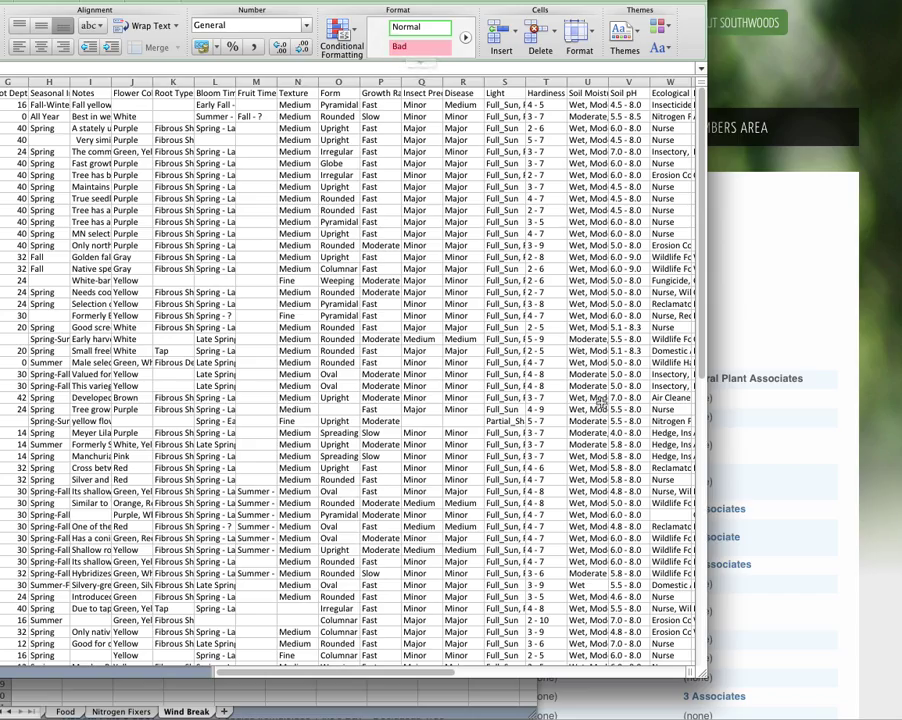
Step: Shrink the plantdb_export-67.csv window, bring it fully into view and rename its sheet to Trees
{"action": "left_click_drag", "start_coordinate": [703, 671], "coordinate": [294, 479]}
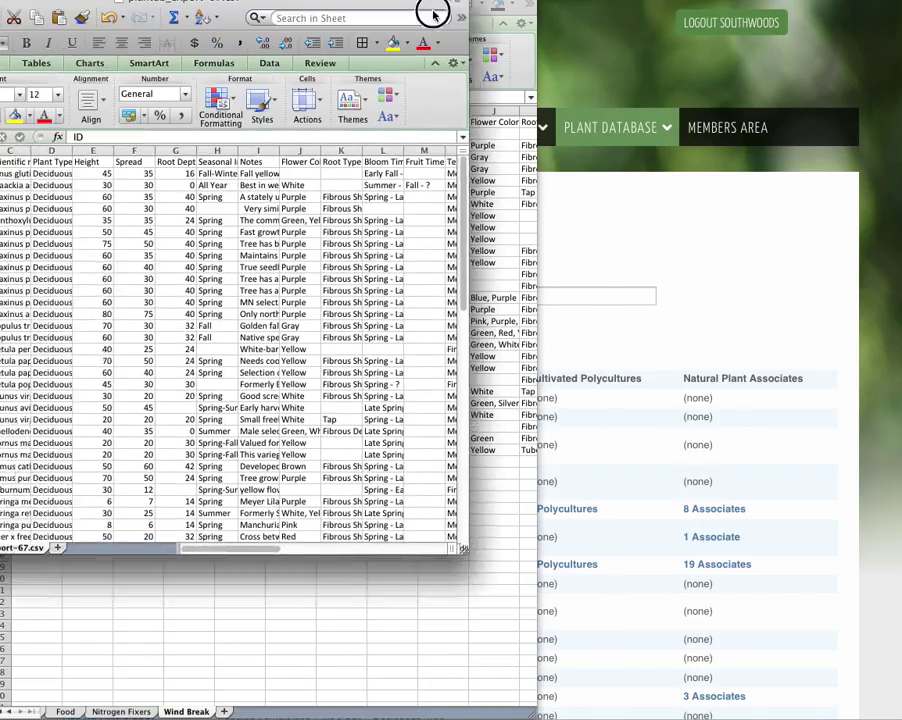
{"action": "left_click_drag", "start_coordinate": [433, 14], "coordinate": [661, 93]}
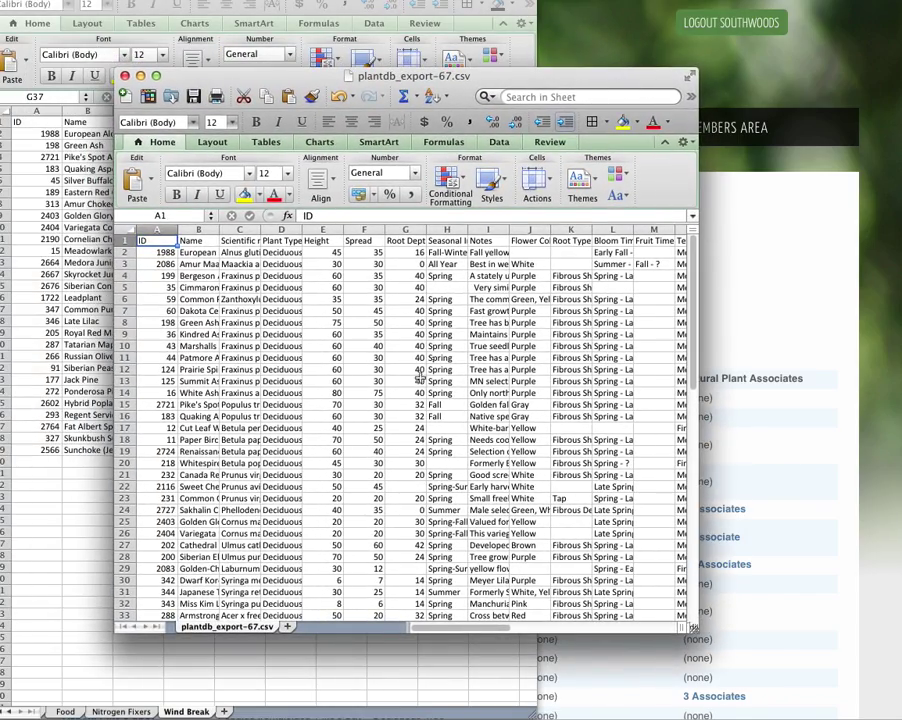
{"action": "double_click", "coordinate": [253, 630]}
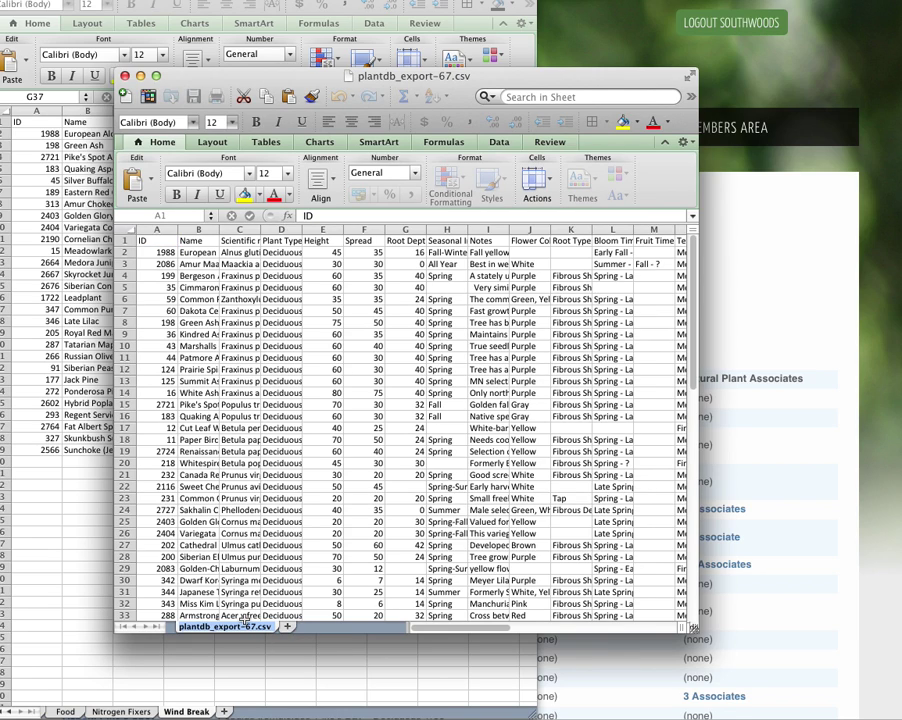
{"action": "type", "text": "Trees"}
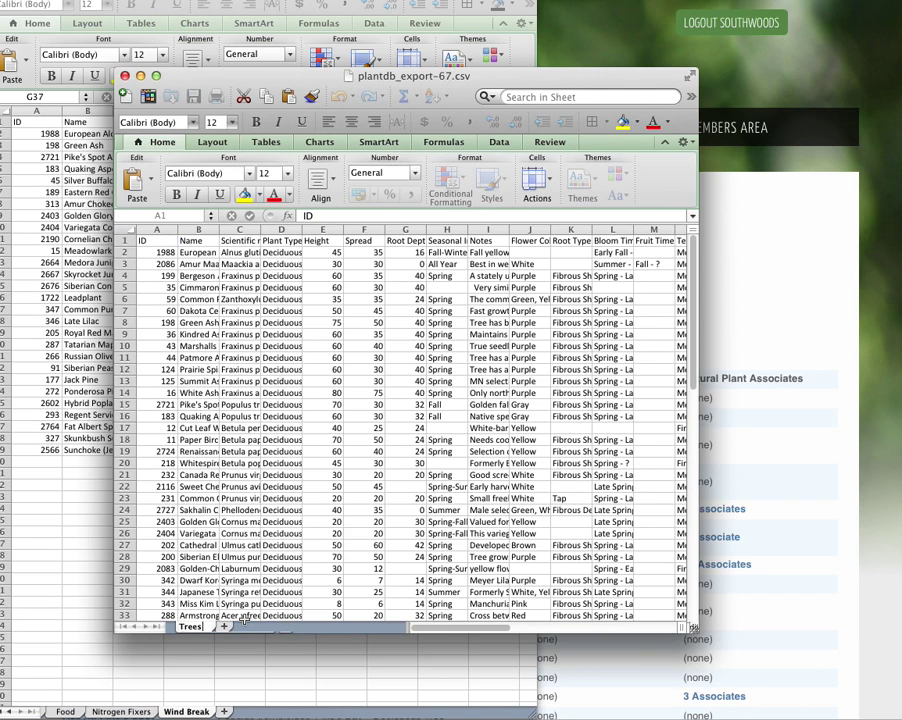
{"action": "left_click", "coordinate": [323, 568]}
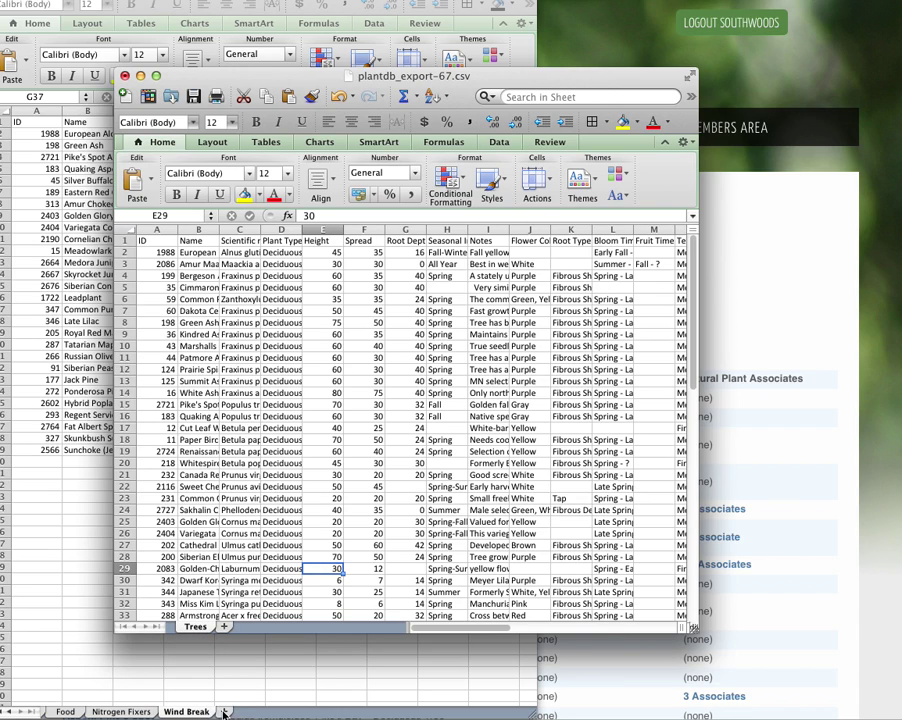
Step: Move the export window clear of the plant workbook's sheet tabs and copy the Trees sheet after the Wind Break sheet
{"action": "left_click", "coordinate": [197, 604]}
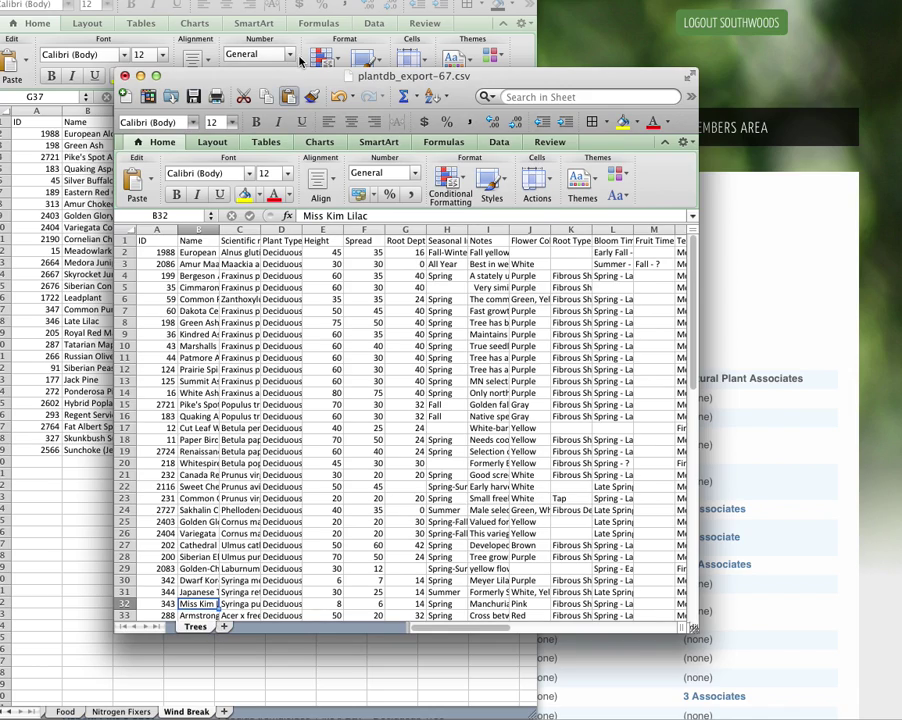
{"action": "left_click_drag", "start_coordinate": [205, 72], "coordinate": [387, 90]}
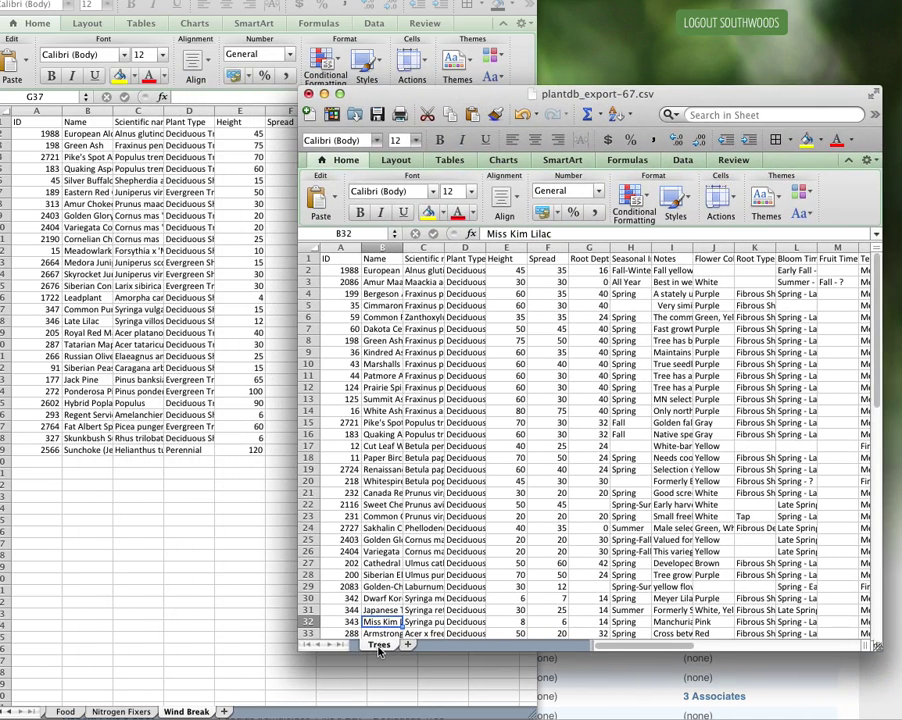
{"action": "left_click_drag", "start_coordinate": [218, 704], "coordinate": [230, 706]}
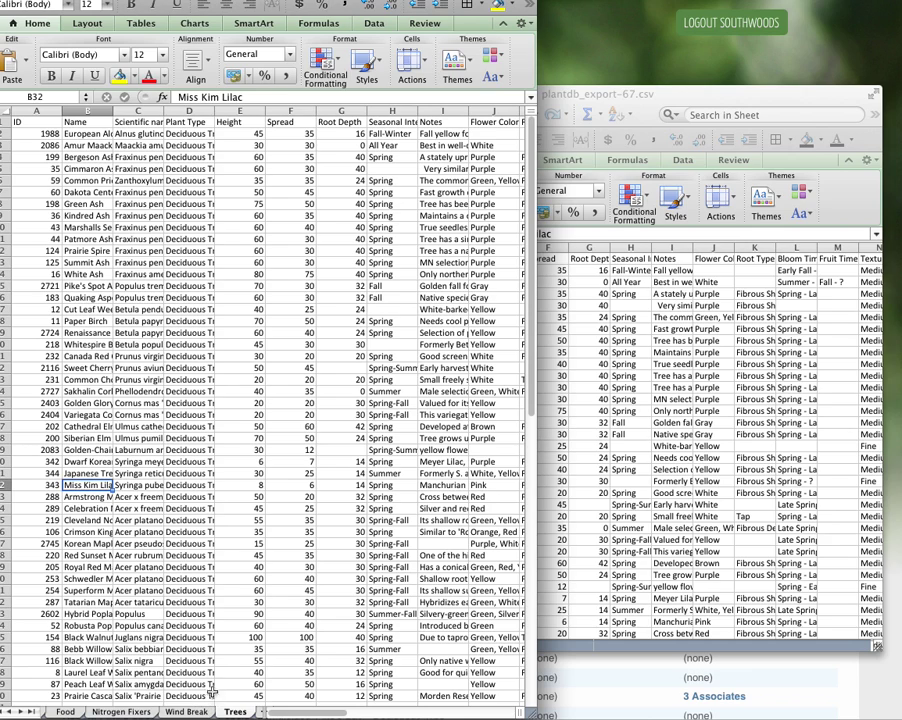
Step: Enlarge the plant workbook window to show more columns and display the Plant List sheet
{"action": "left_click_drag", "start_coordinate": [523, 700], "coordinate": [900, 718]}
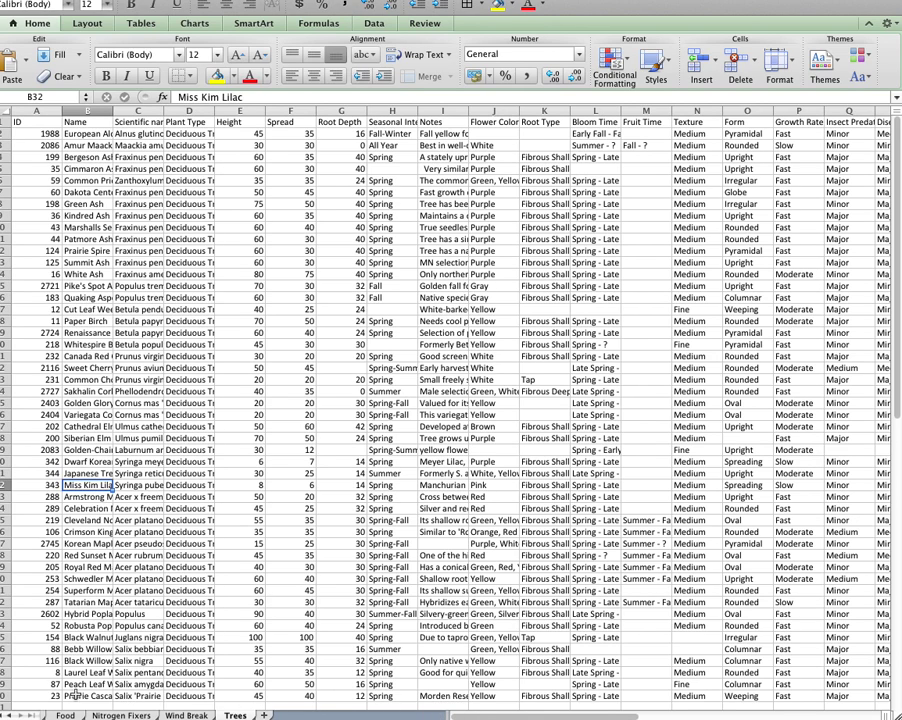
{"action": "left_click", "coordinate": [44, 716]}
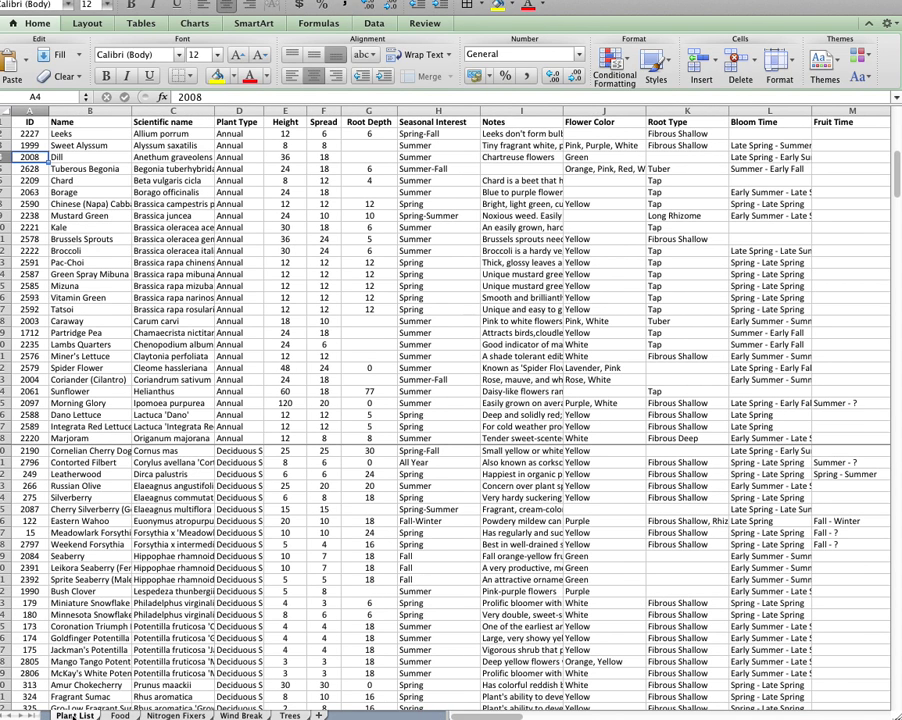